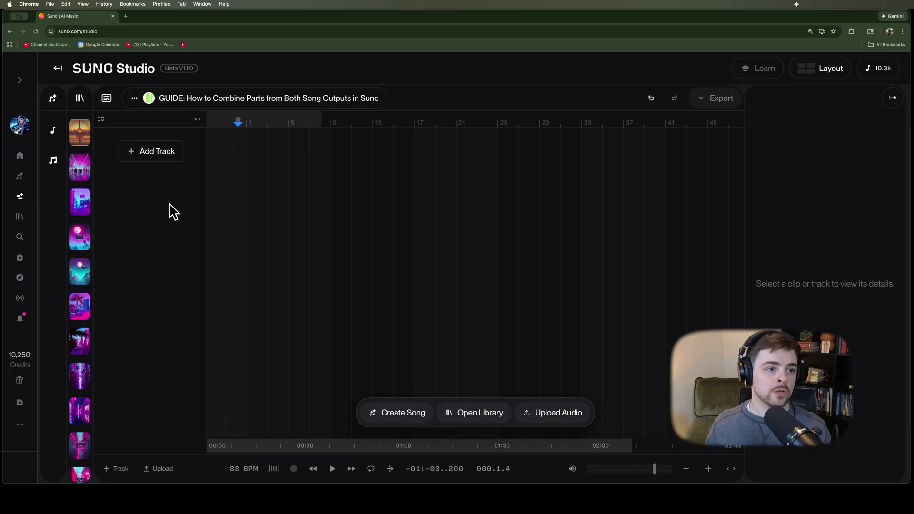
Expand the library and open the 'How to Combine Parts from 2 Song Versions in Suno' workspace to list its 15 songs
{"action": "left_click", "coordinate": [80, 99]}
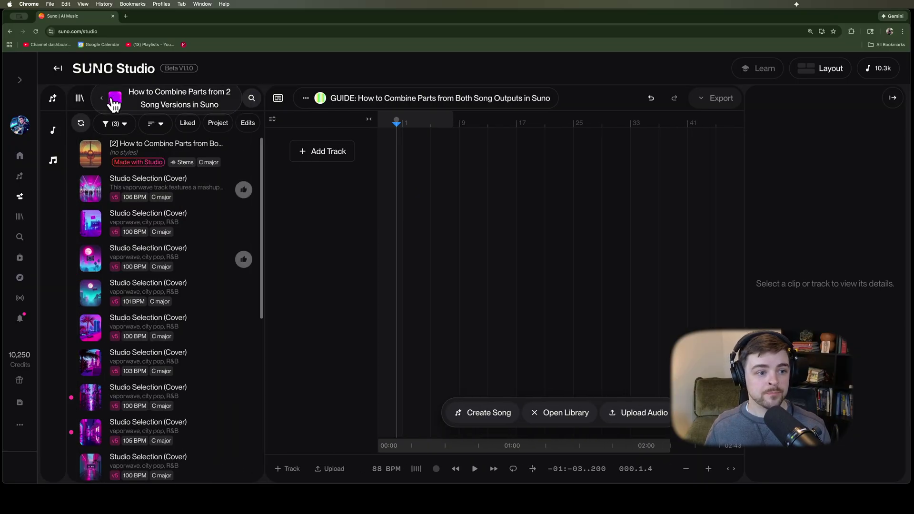
{"action": "left_click", "coordinate": [105, 98]}
{"action": "scroll", "coordinate": [155, 345], "scroll_direction": "down", "scroll_amount": 10}
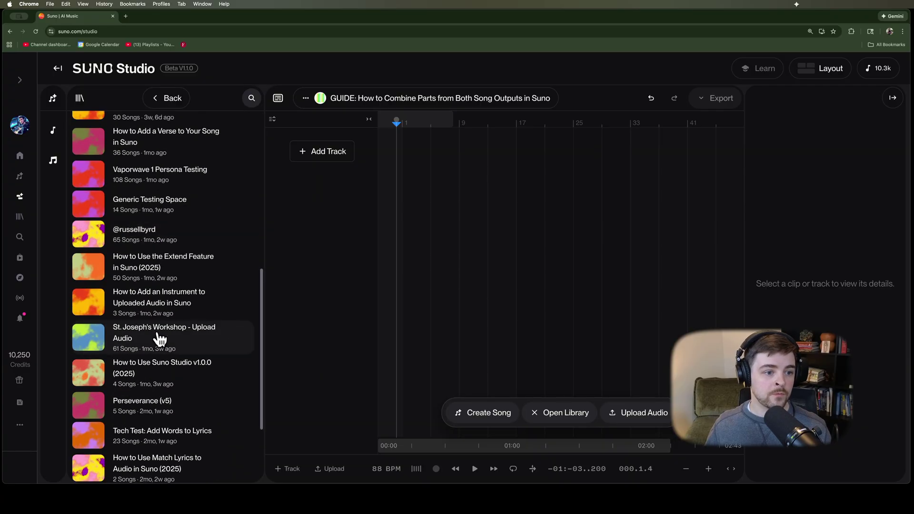
{"action": "scroll", "coordinate": [160, 340], "scroll_direction": "down", "scroll_amount": 3}
{"action": "scroll", "coordinate": [168, 290], "scroll_direction": "up", "scroll_amount": 15}
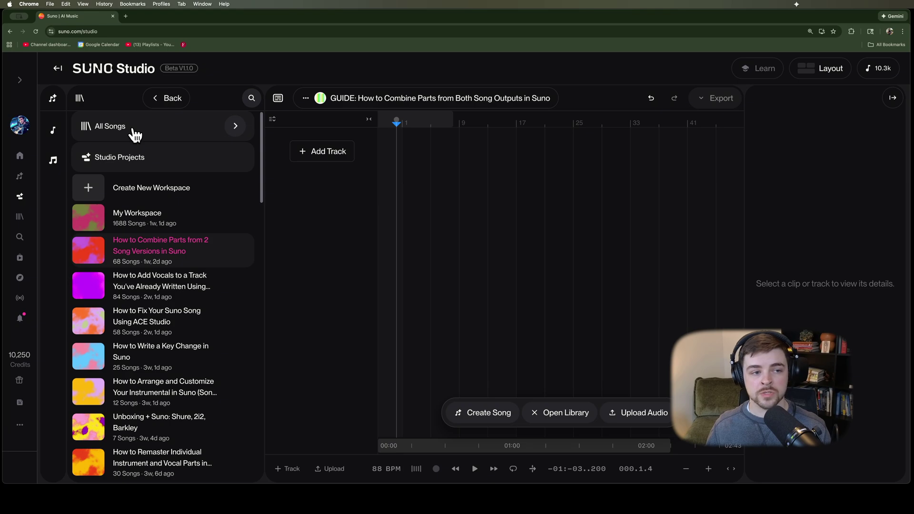
{"action": "left_click", "coordinate": [179, 258]}
{"action": "scroll", "coordinate": [176, 262], "scroll_direction": "down", "scroll_amount": 10}
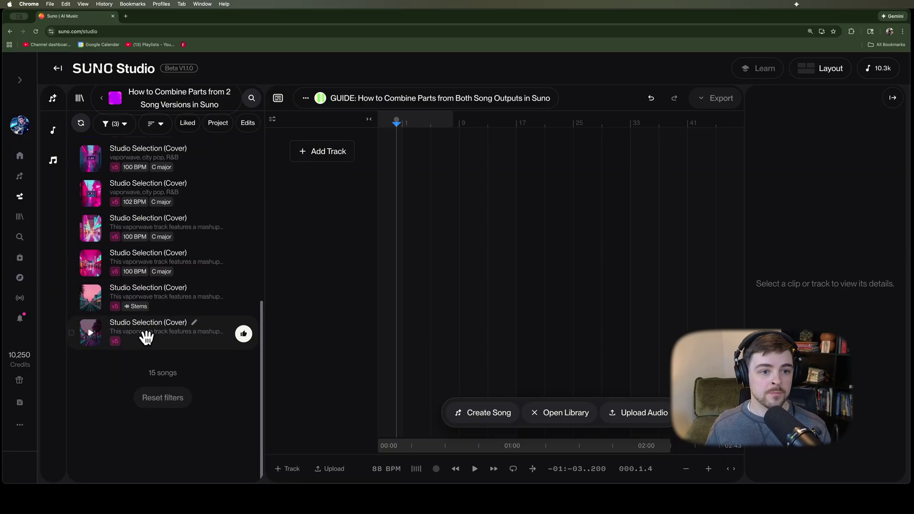
Place the last Studio Selection (Cover) song on track 1 and play it from its start
{"action": "left_click_drag", "start_coordinate": [144, 337], "coordinate": [403, 153]}
{"action": "scroll", "coordinate": [388, 151], "scroll_direction": "up", "scroll_amount": 6}
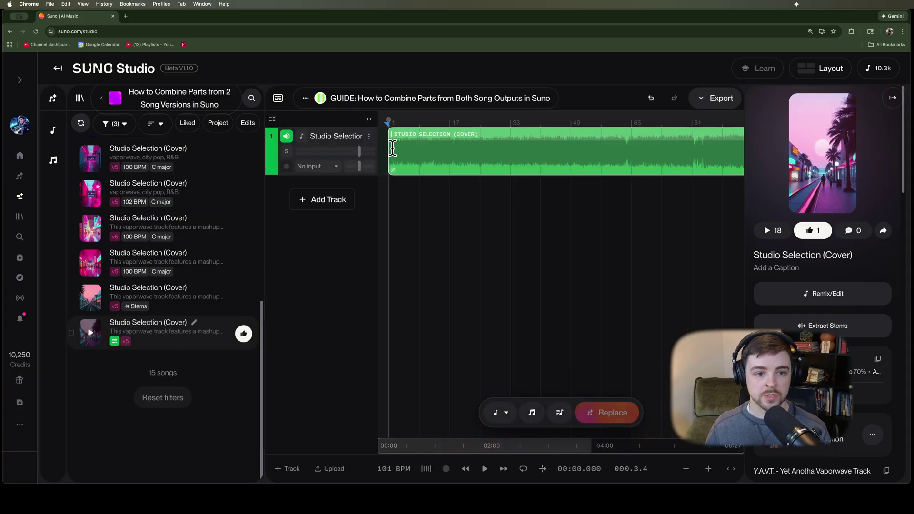
{"action": "left_click", "coordinate": [391, 152]}
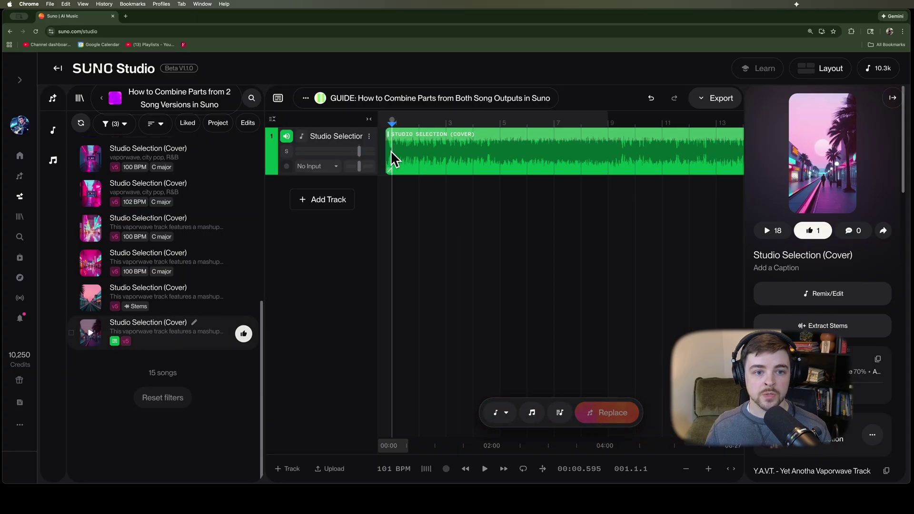
{"action": "scroll", "coordinate": [384, 433], "scroll_direction": "left", "scroll_amount": 2}
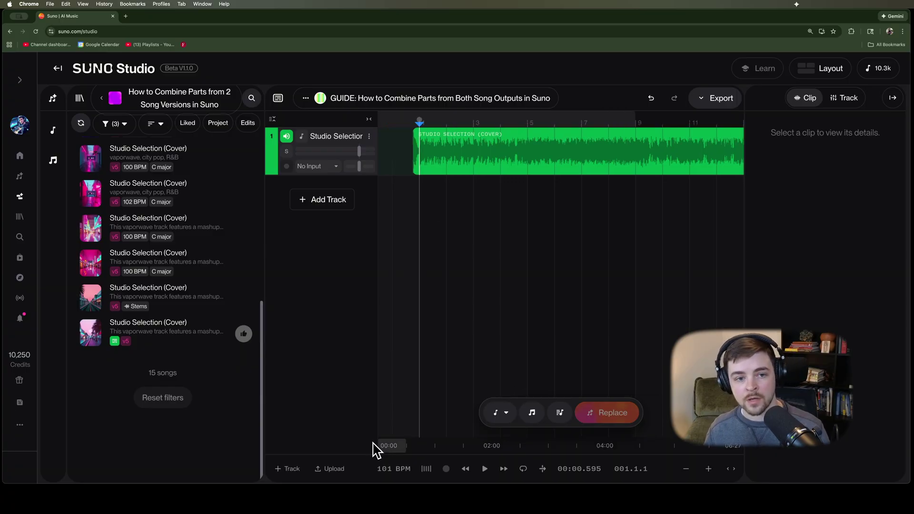
{"action": "left_click", "coordinate": [404, 170]}
{"action": "left_click", "coordinate": [410, 161]}
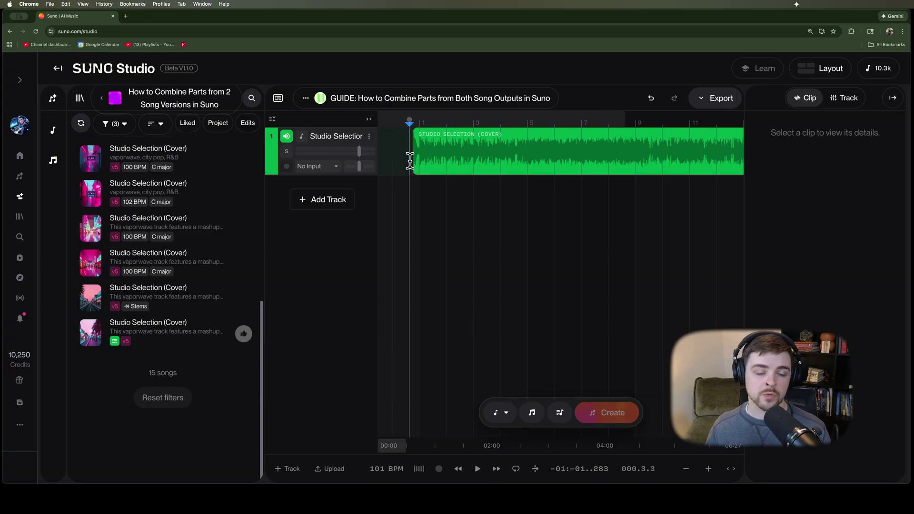
{"action": "key", "text": "space"}
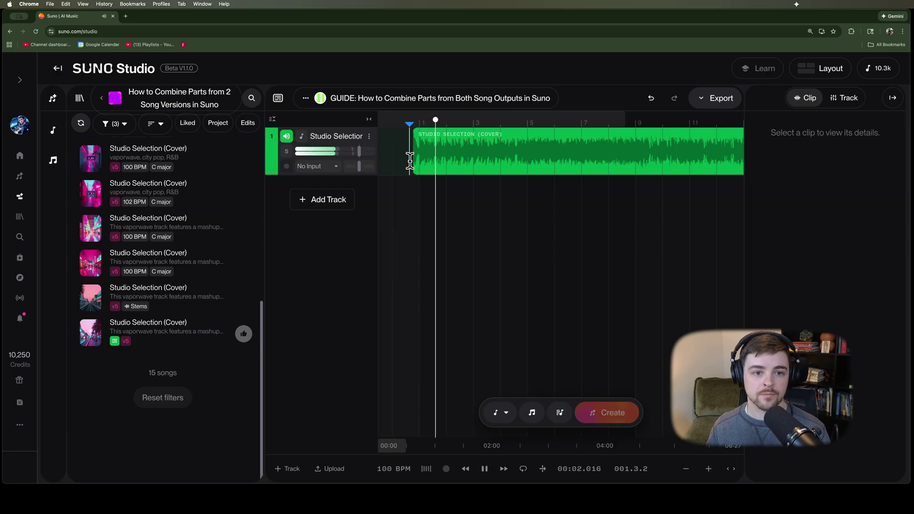
{"action": "key", "text": "space"}
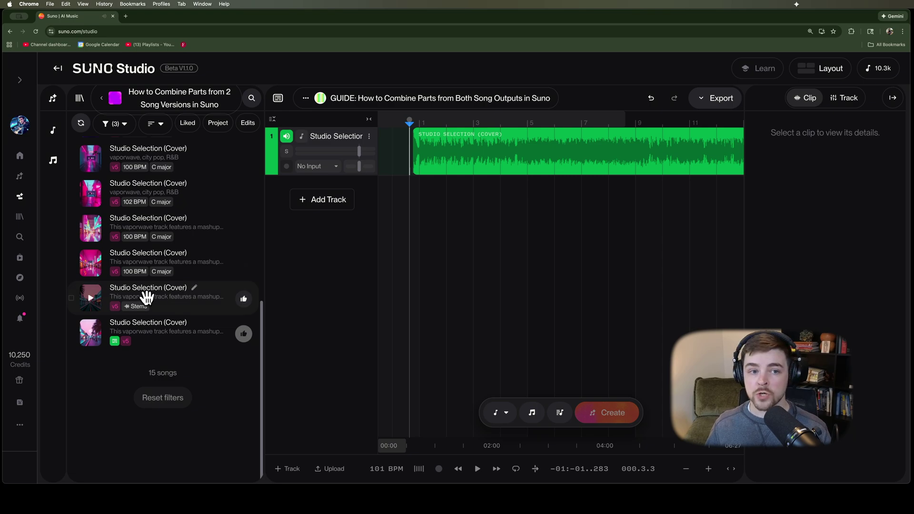
Place the second-to-last song on track 2, solo it and play that version
{"action": "left_click_drag", "start_coordinate": [147, 299], "coordinate": [425, 193]}
{"action": "left_click", "coordinate": [403, 203]}
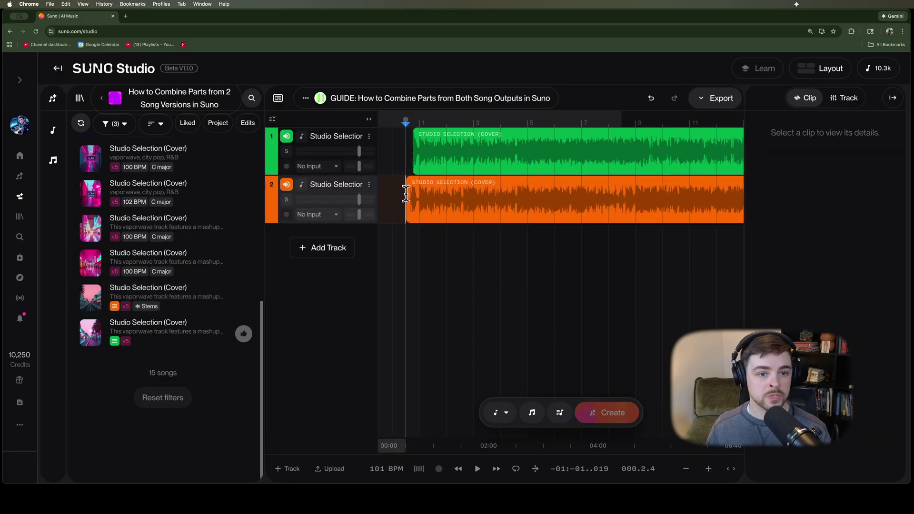
{"action": "left_click", "coordinate": [287, 200]}
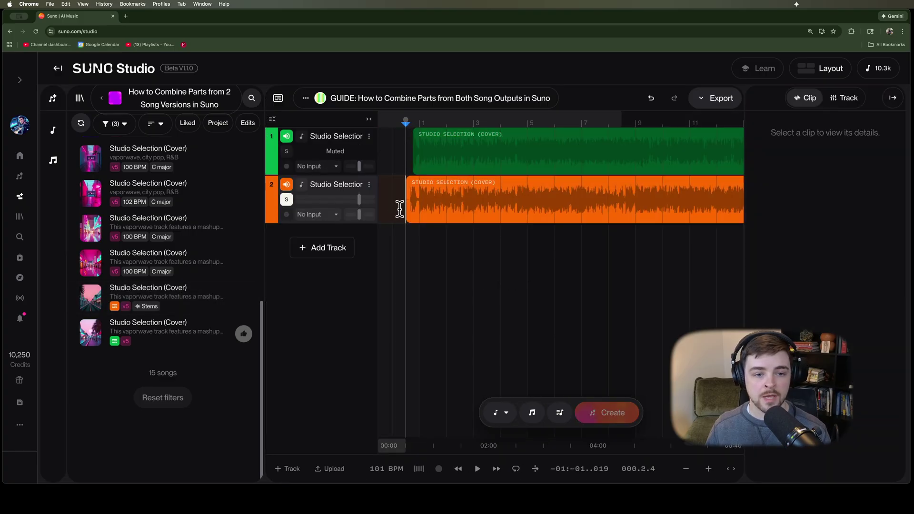
{"action": "key", "text": "space"}
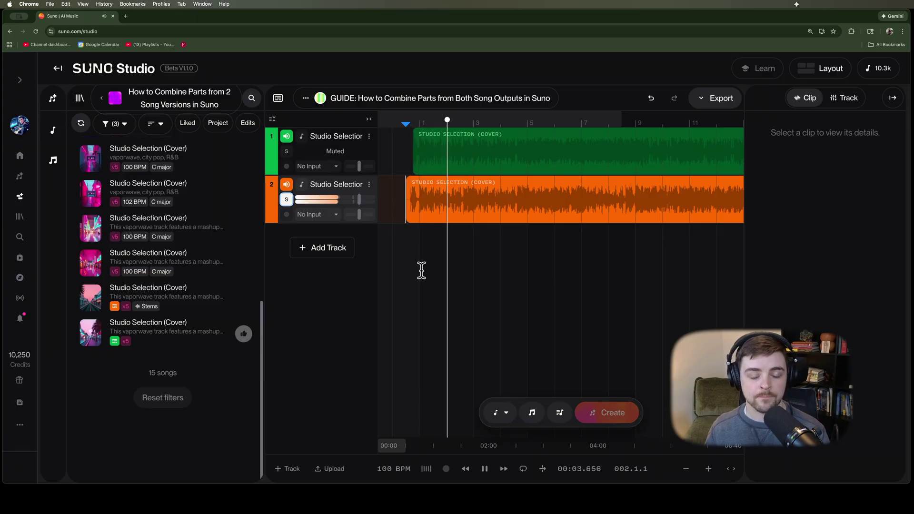
{"action": "key", "text": "space"}
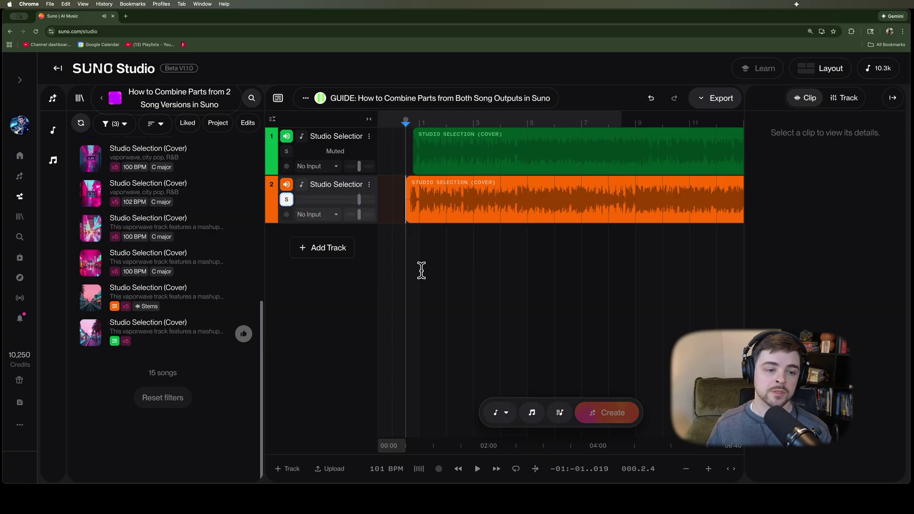
Unsolo track 2 and split the green track-1 clip at bar 1
{"action": "left_click", "coordinate": [286, 199]}
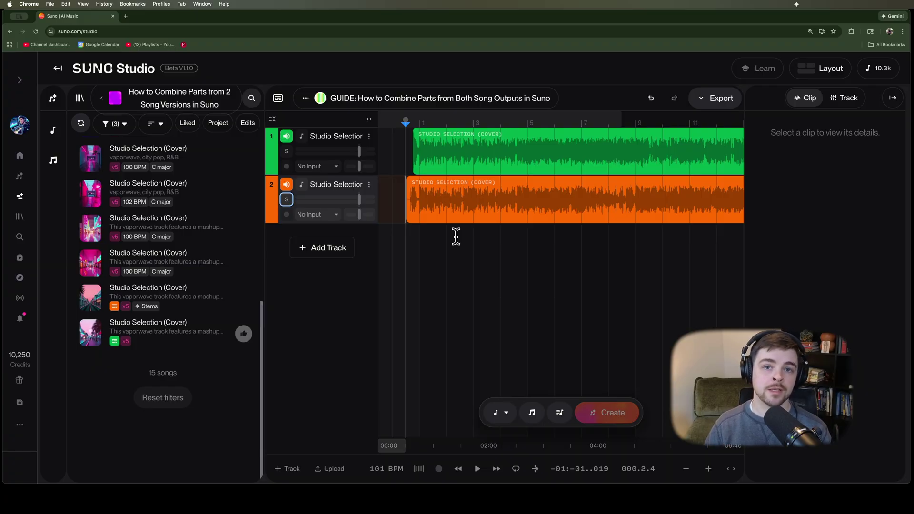
{"action": "left_click", "coordinate": [416, 122]}
{"action": "scroll", "coordinate": [415, 123], "scroll_direction": "up", "scroll_amount": 5}
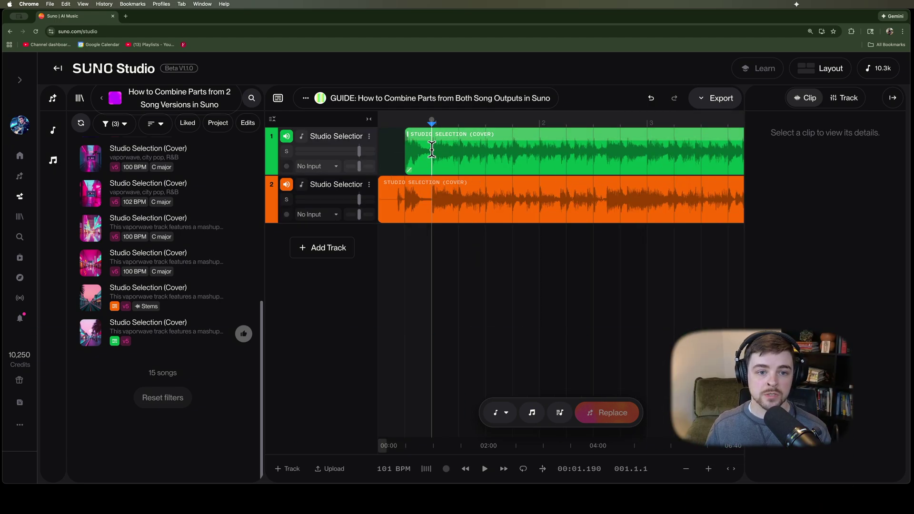
{"action": "right_click", "coordinate": [432, 151]}
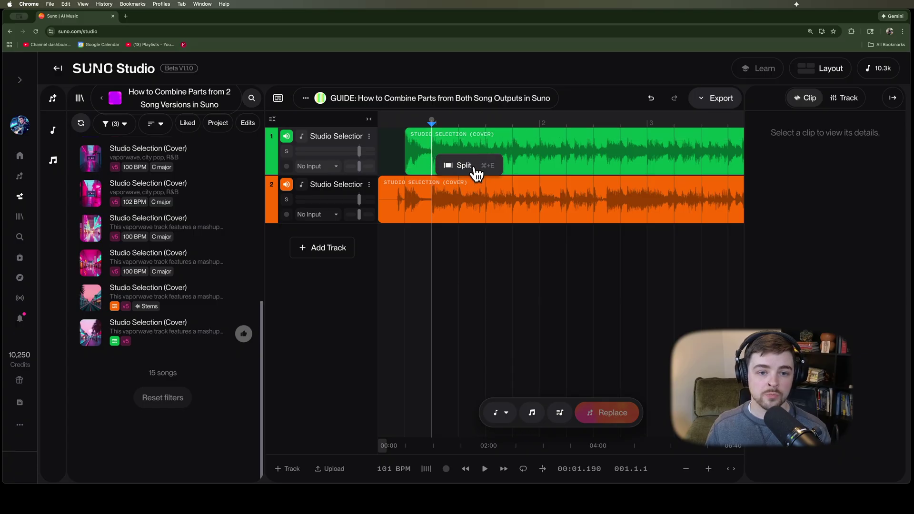
{"action": "left_click", "coordinate": [433, 149]}
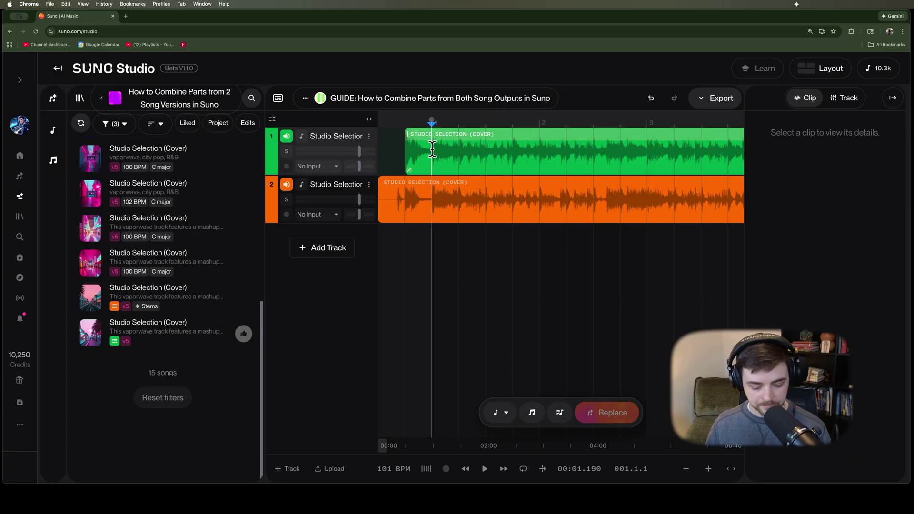
{"action": "left_click", "coordinate": [432, 149]}
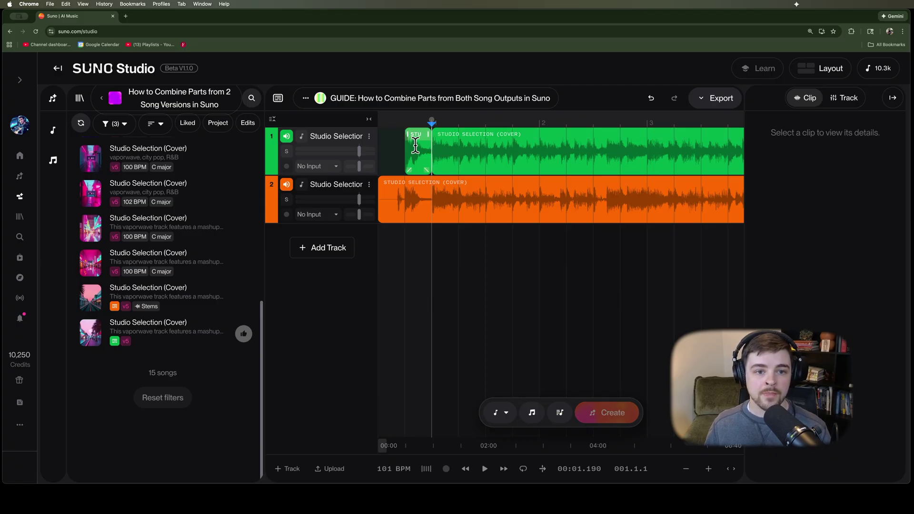
Rename the short opening piece of the clip to 'Pickup [A]'
{"action": "left_click", "coordinate": [418, 134]}
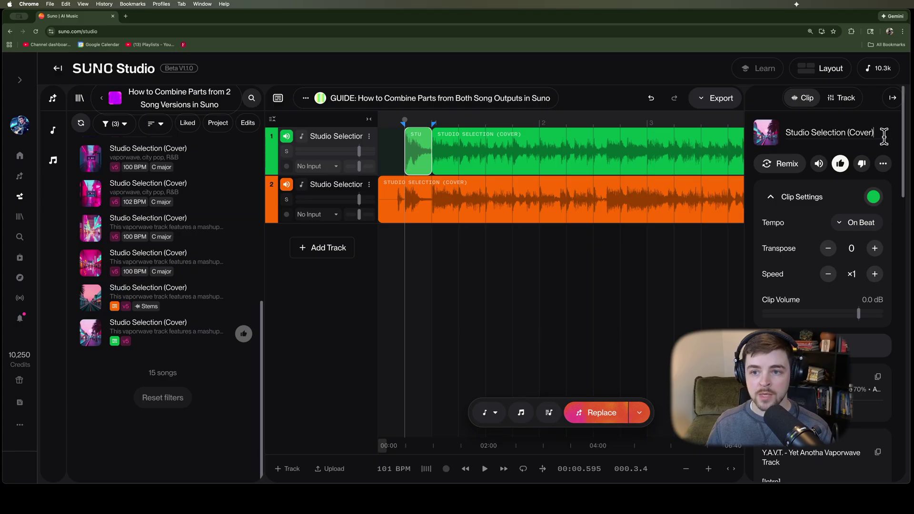
{"action": "left_click_drag", "start_coordinate": [882, 133], "coordinate": [747, 134]}
{"action": "type", "text": "Pickup"}
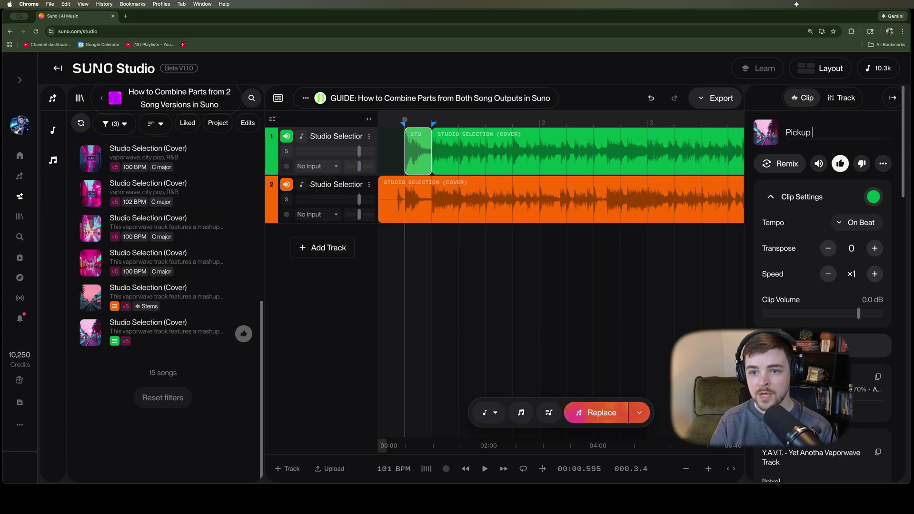
{"action": "key", "text": "Return"}
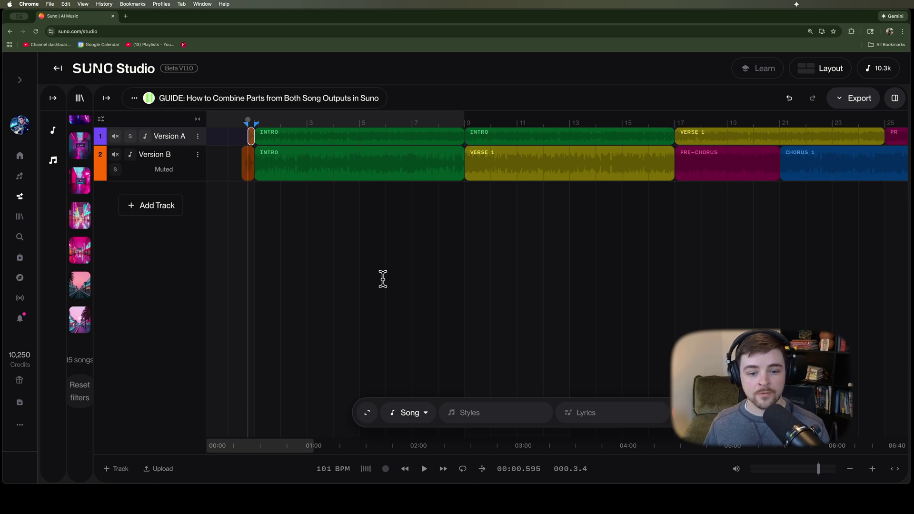
Drag the overview bar across the sectioned Version A and Version B clips, then back to the start
{"action": "left_click_drag", "start_coordinate": [275, 448], "coordinate": [565, 482]}
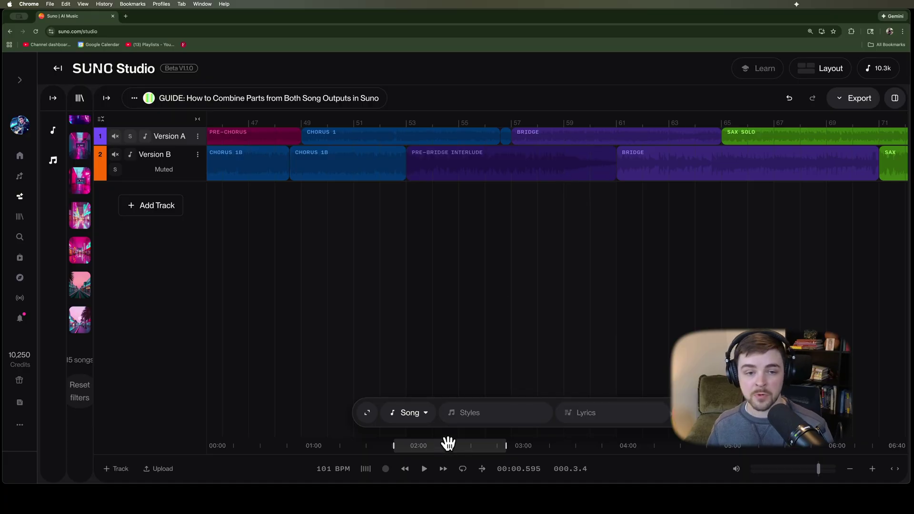
{"action": "left_click_drag", "start_coordinate": [457, 453], "coordinate": [94, 433]}
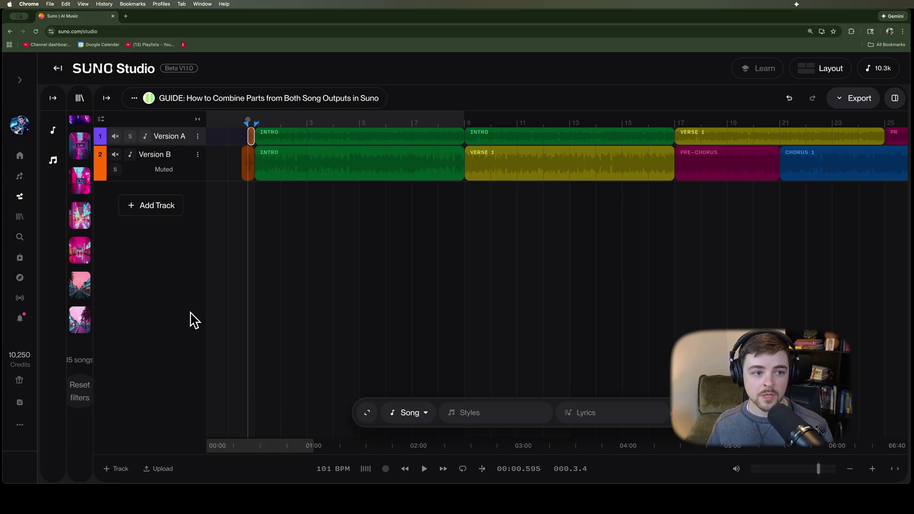
Add a new track below Version B and name it 'A + B'
{"action": "left_click", "coordinate": [155, 215]}
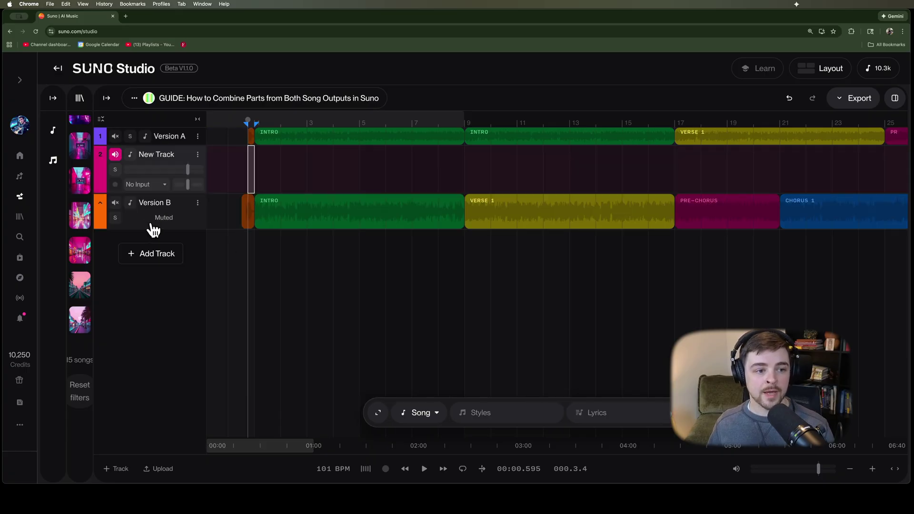
{"action": "left_click_drag", "start_coordinate": [169, 168], "coordinate": [159, 206]}
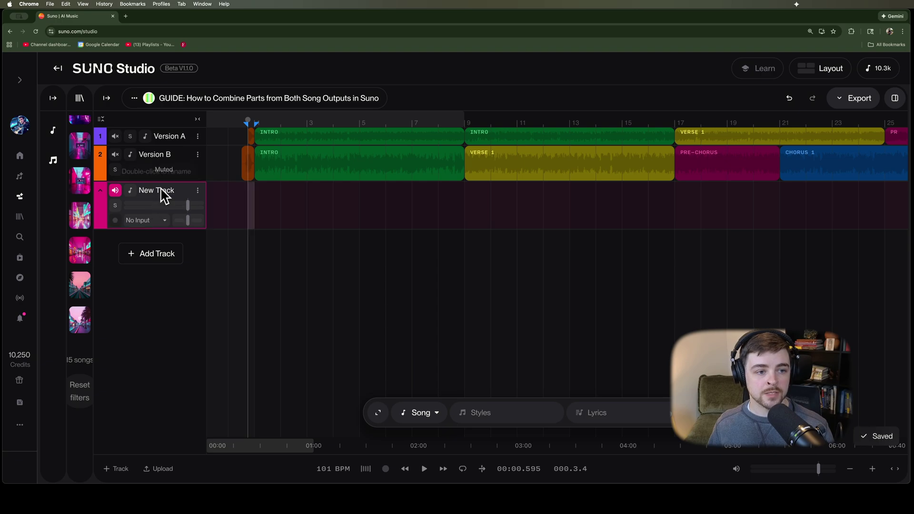
{"action": "double_click", "coordinate": [162, 196]}
{"action": "type", "text": "A + B"}
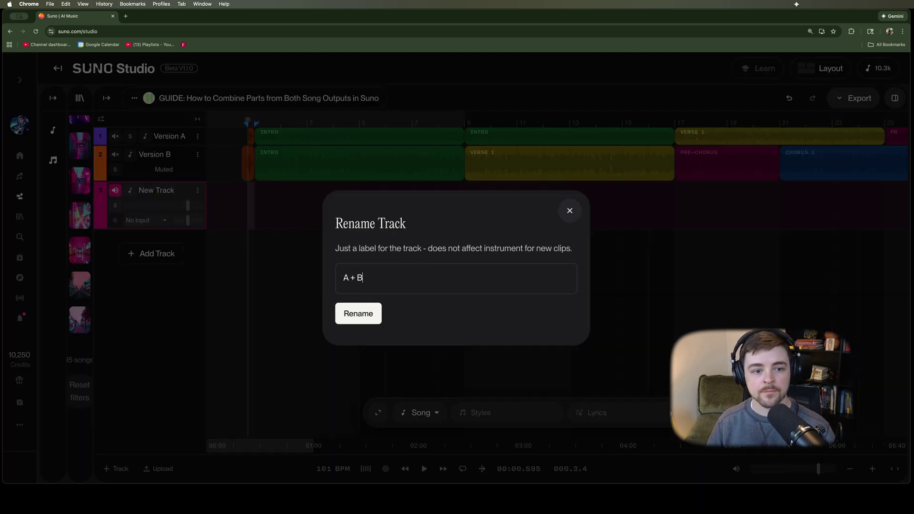
{"action": "key", "text": "Return"}
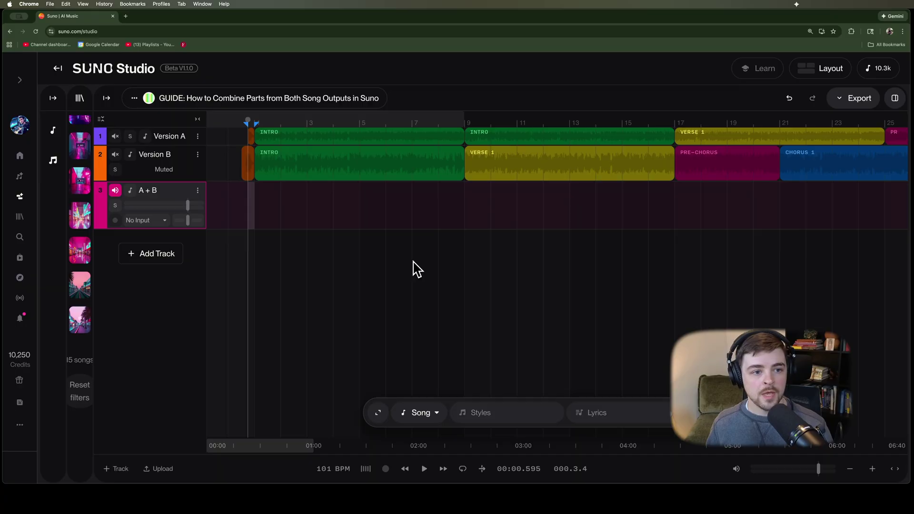
Move Version A's short pickup clip onto the A + B track
{"action": "left_click", "coordinate": [318, 239]}
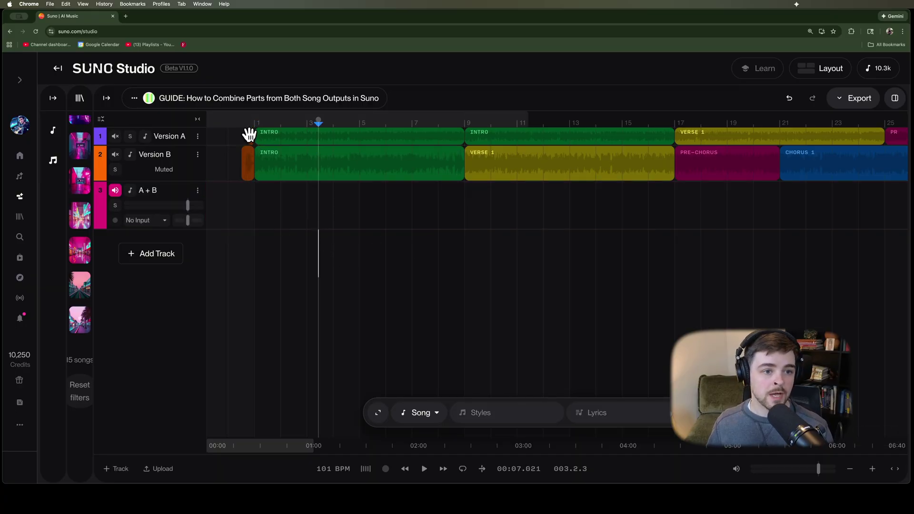
{"action": "scroll", "coordinate": [249, 134], "scroll_direction": "up", "scroll_amount": 5}
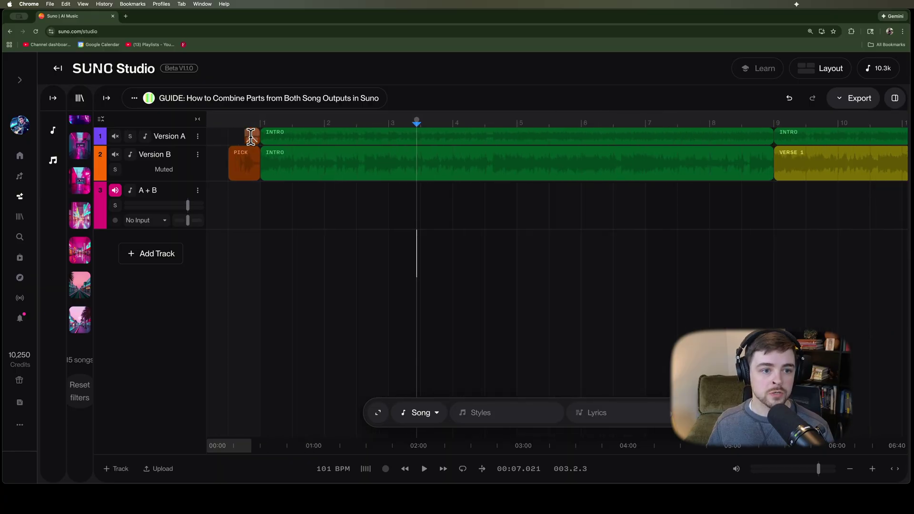
{"action": "left_click", "coordinate": [251, 135]}
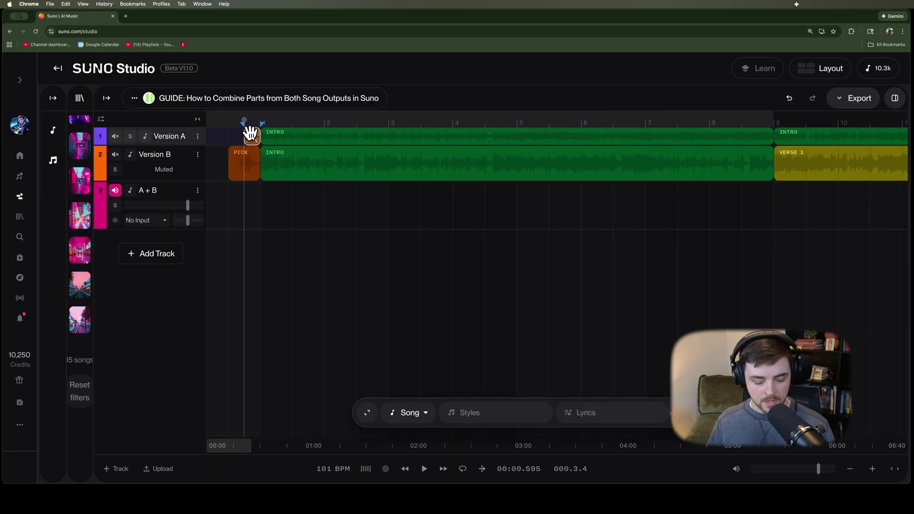
{"action": "left_click_drag", "start_coordinate": [250, 134], "coordinate": [252, 187]}
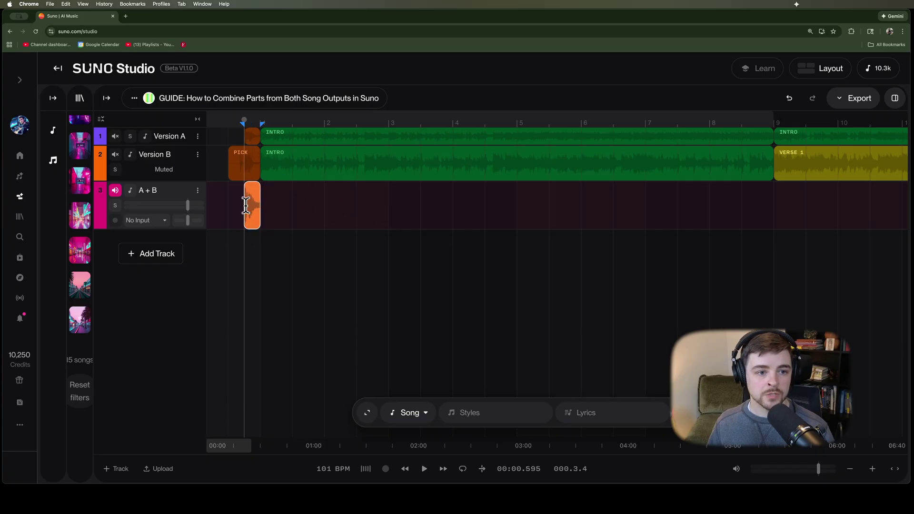
Paste Version A's INTRO clip onto A + B right after the pickup
{"action": "left_click", "coordinate": [308, 131]}
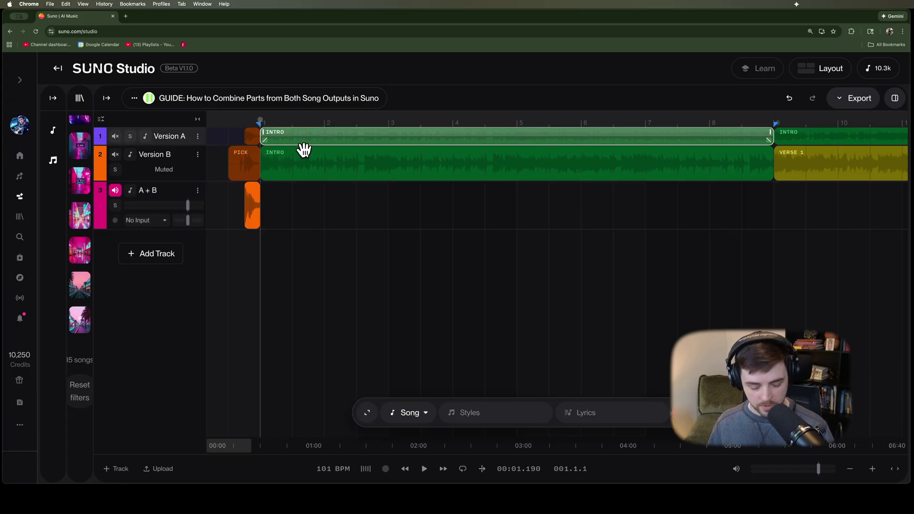
{"action": "left_click", "coordinate": [262, 210]}
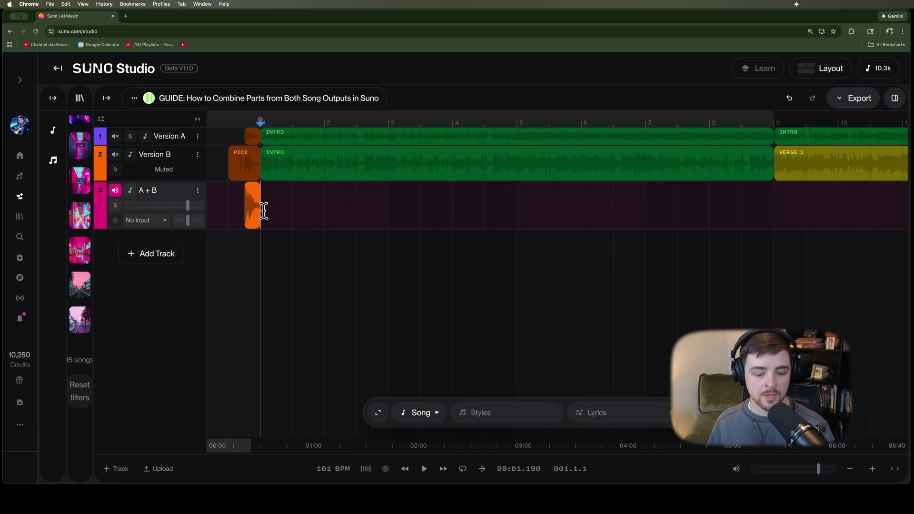
{"action": "key", "text": "super+v"}
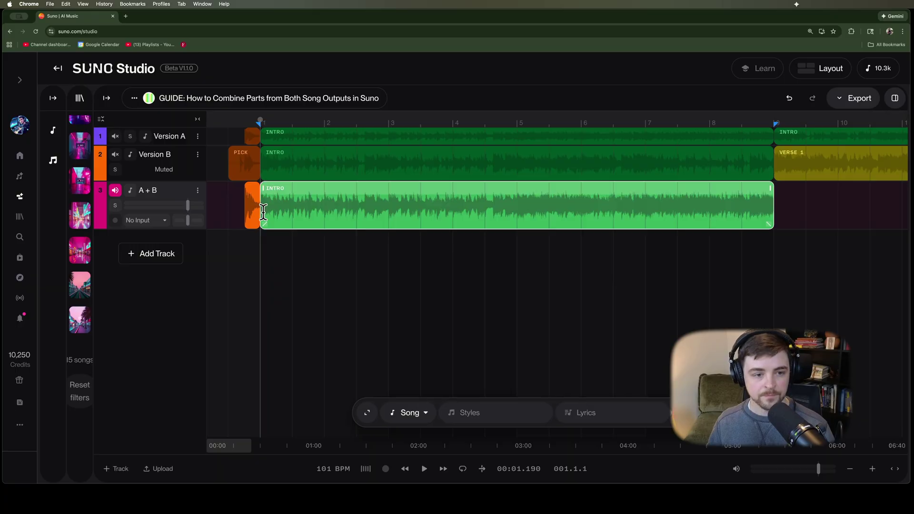
{"action": "left_click", "coordinate": [252, 188]}
{"action": "left_click", "coordinate": [253, 186]}
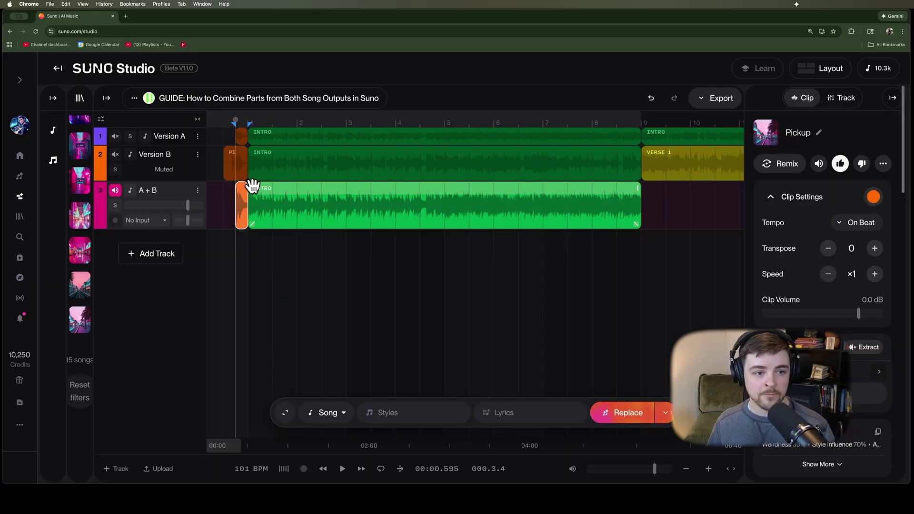
Append ' [A]' to the Pickup and Intro clip names on the A + B track
{"action": "left_click", "coordinate": [825, 132]}
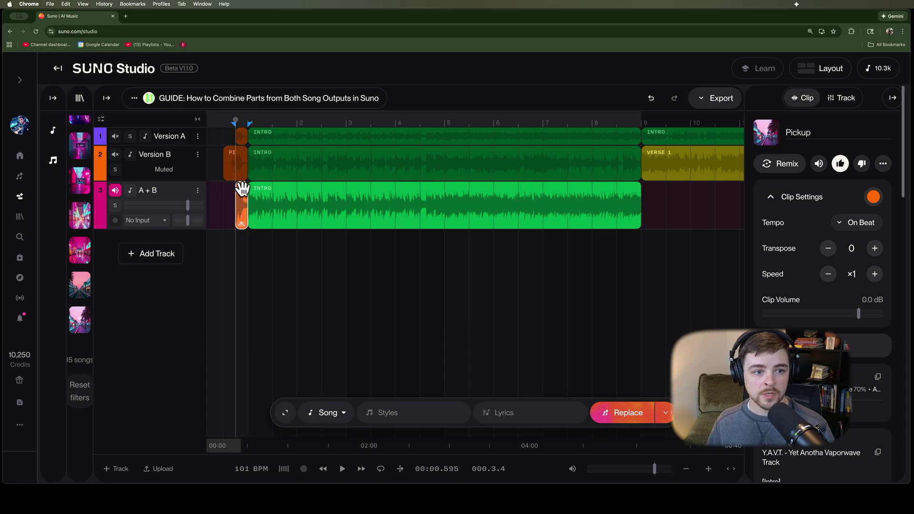
{"action": "left_click", "coordinate": [818, 132]}
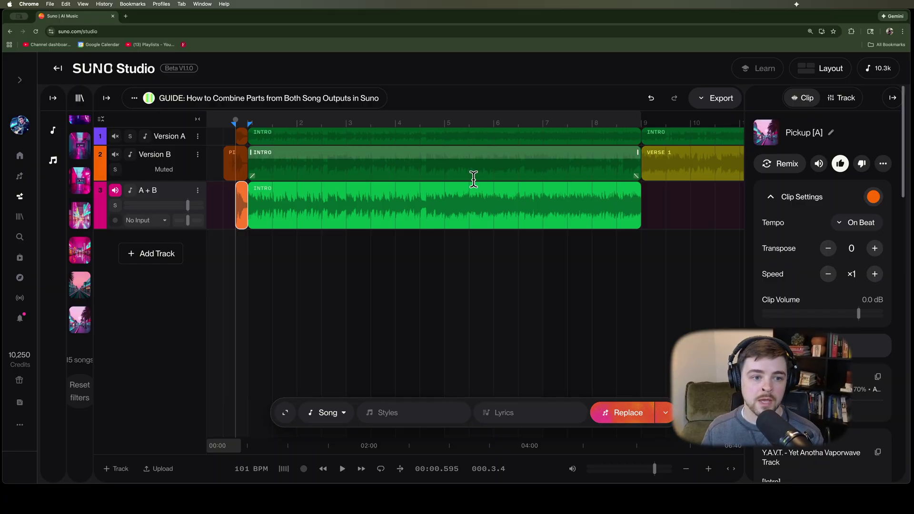
{"action": "left_click", "coordinate": [426, 188]}
{"action": "left_click", "coordinate": [814, 135]}
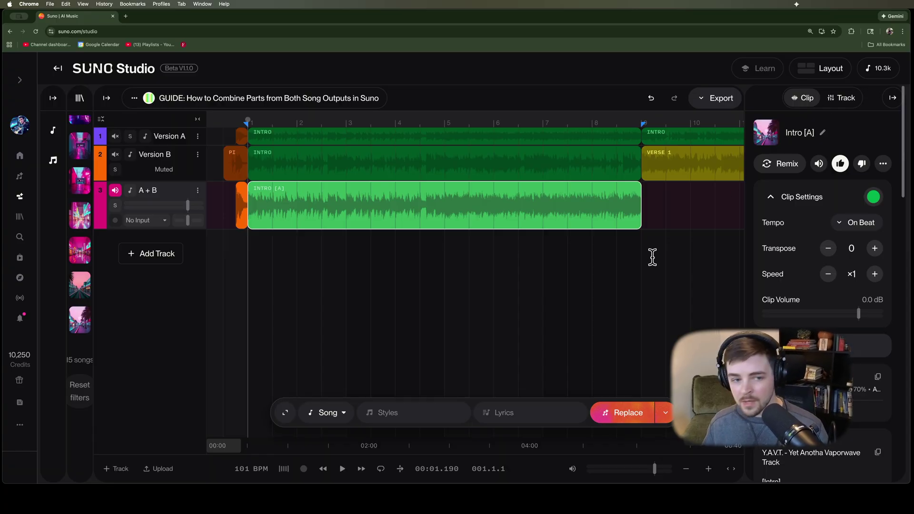
Copy Version B's Verse 1 clip and paste it onto A + B after the Intro
{"action": "left_click", "coordinate": [675, 150]}
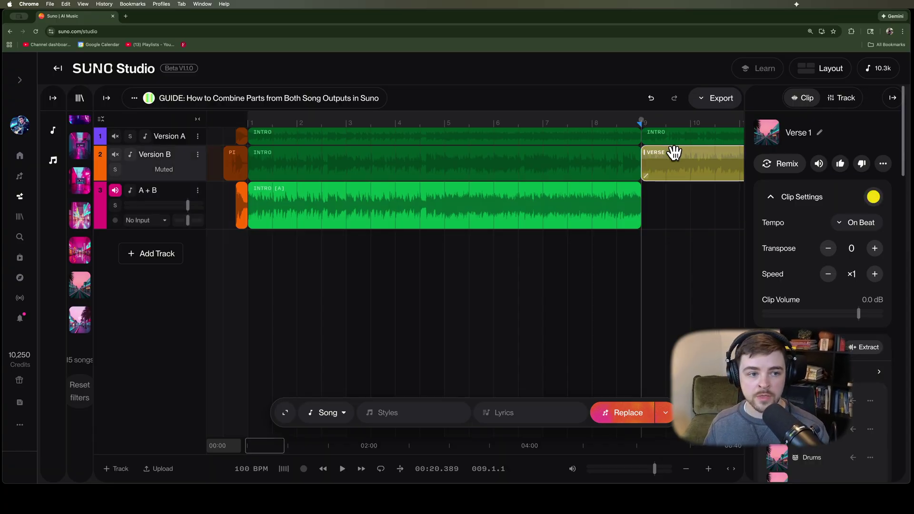
{"action": "right_click", "coordinate": [674, 151]}
{"action": "left_click", "coordinate": [670, 152]}
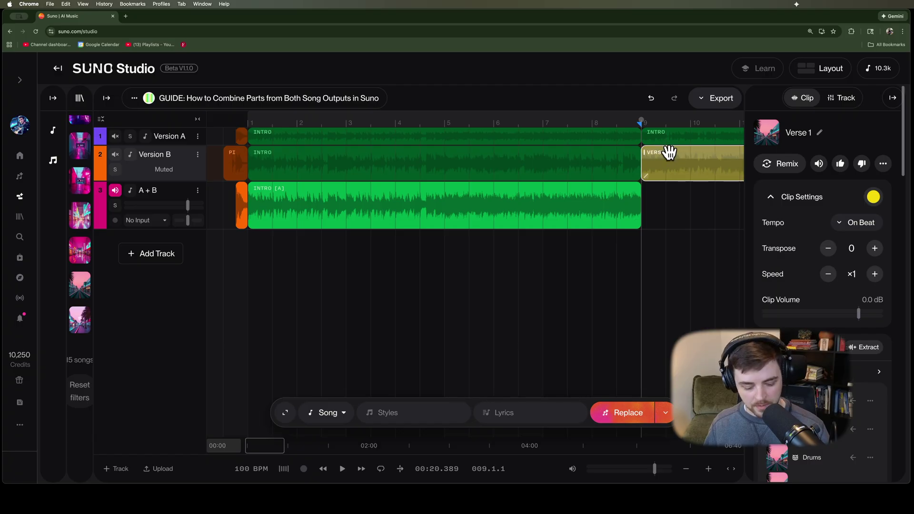
{"action": "right_click", "coordinate": [671, 151]}
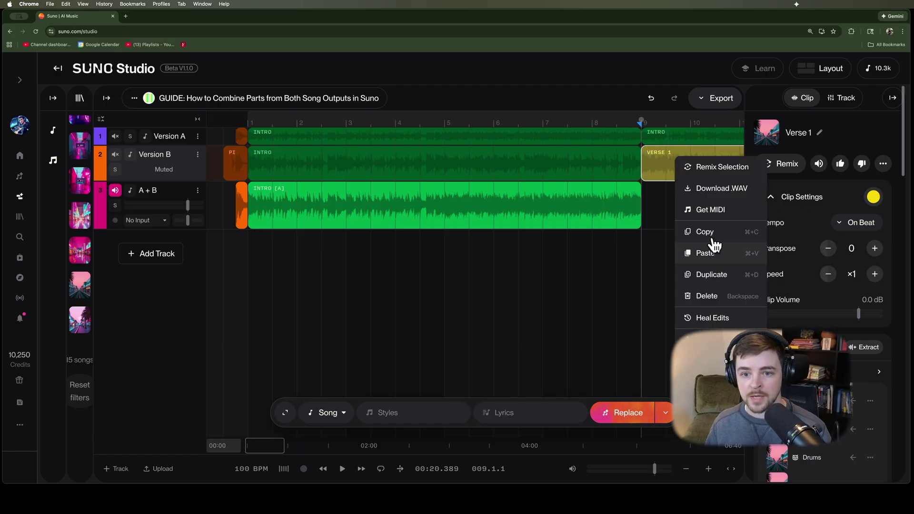
{"action": "left_click", "coordinate": [705, 232]}
{"action": "left_click", "coordinate": [644, 222]}
{"action": "right_click", "coordinate": [658, 225]}
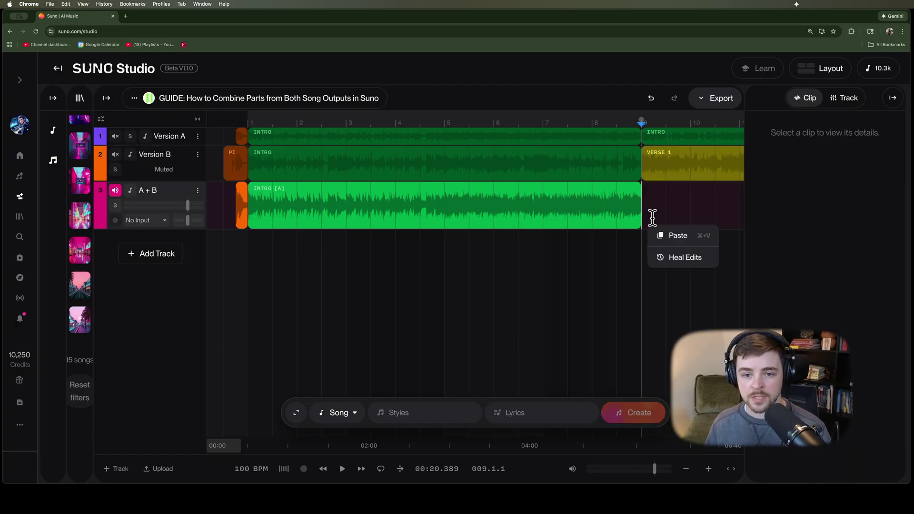
{"action": "left_click", "coordinate": [671, 242]}
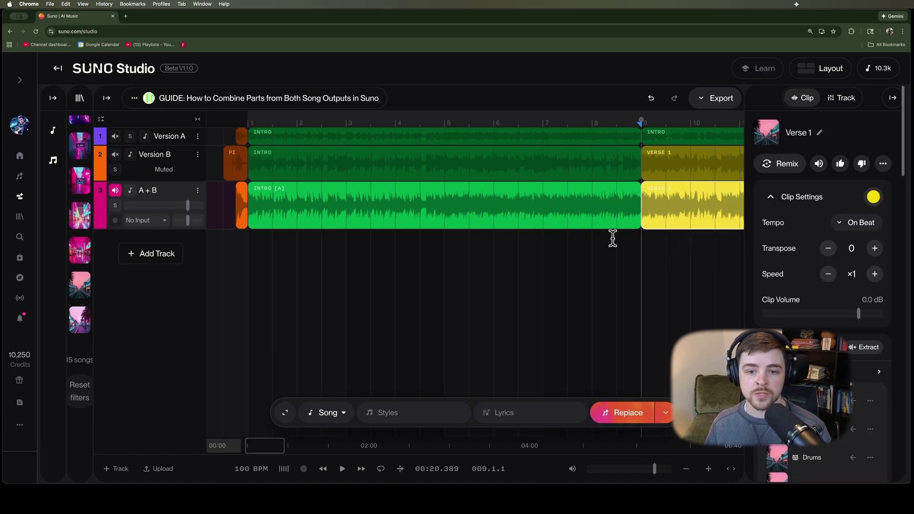
Play the Intro-to-Verse 1 join, then move the playhead to Verse 1's end
{"action": "left_click", "coordinate": [601, 248]}
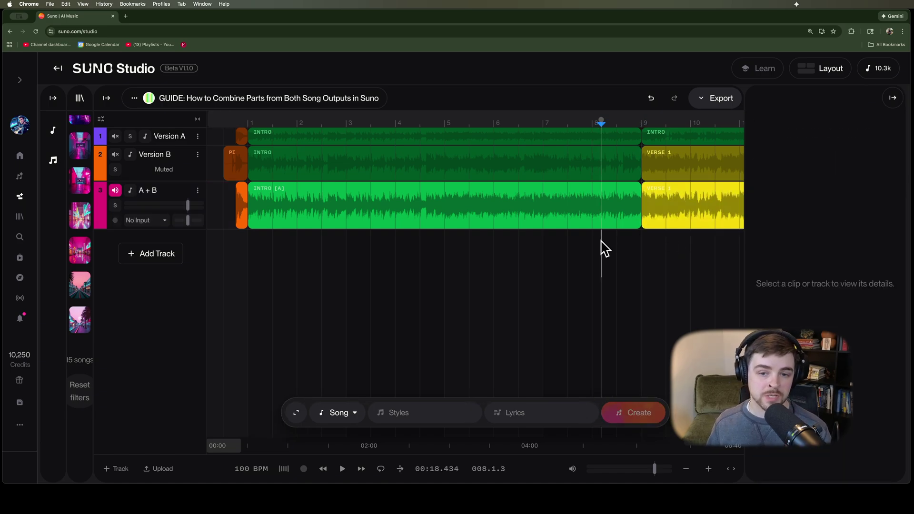
{"action": "key", "text": "space"}
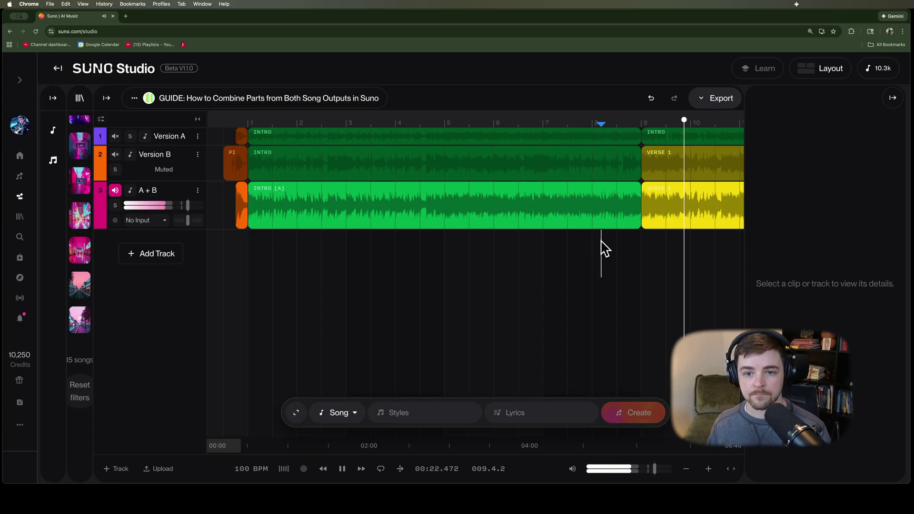
{"action": "key", "text": "space"}
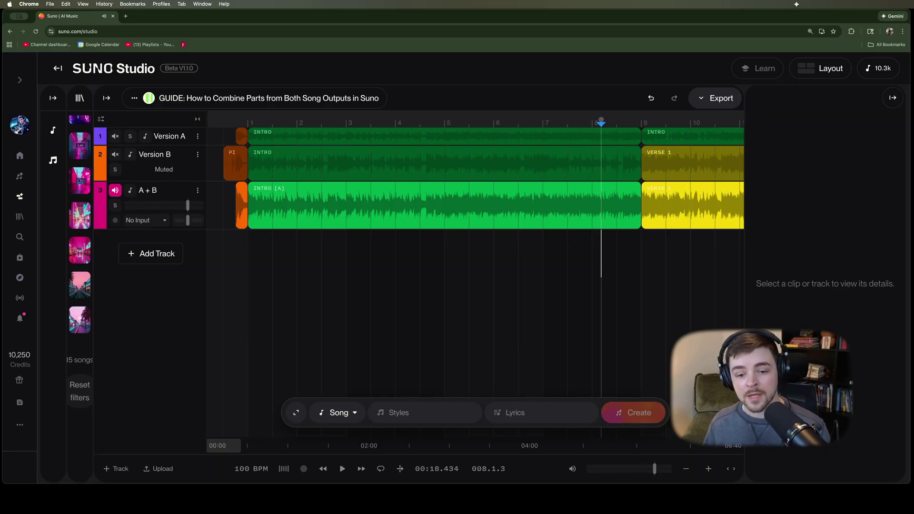
{"action": "scroll", "coordinate": [659, 320], "scroll_direction": "down", "scroll_amount": 5}
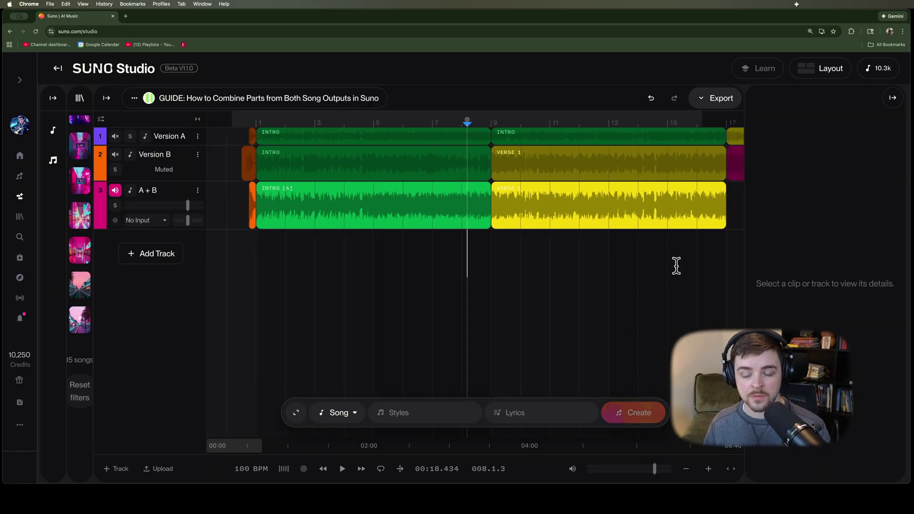
{"action": "left_click", "coordinate": [728, 215]}
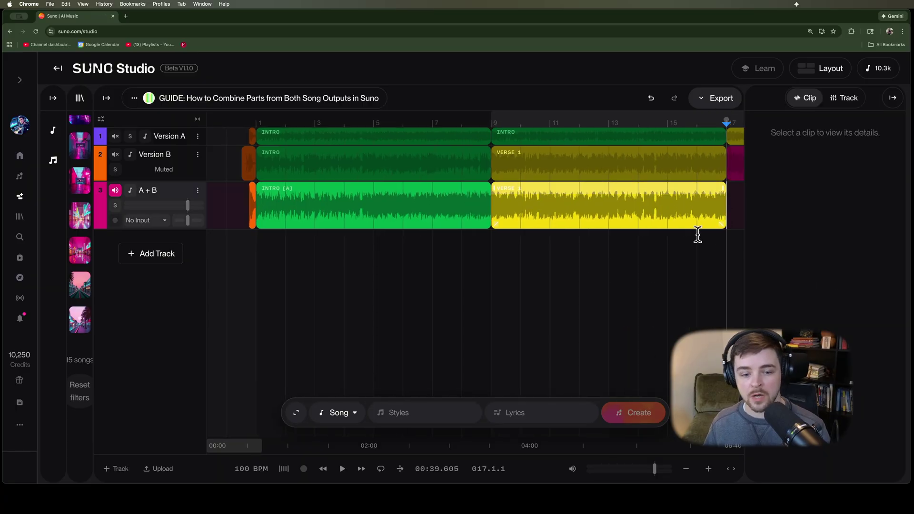
{"action": "left_click_drag", "start_coordinate": [224, 449], "coordinate": [277, 449]}
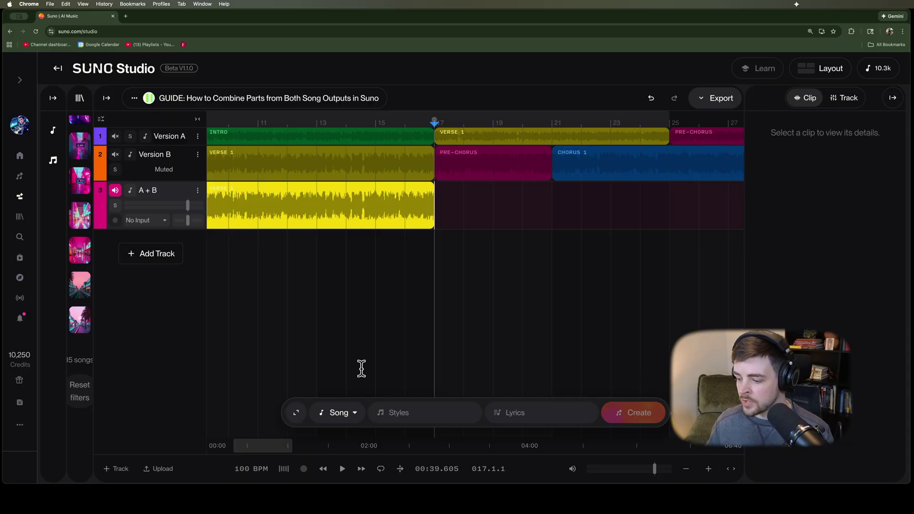
{"action": "left_click", "coordinate": [486, 151]}
{"action": "right_click", "coordinate": [489, 154]}
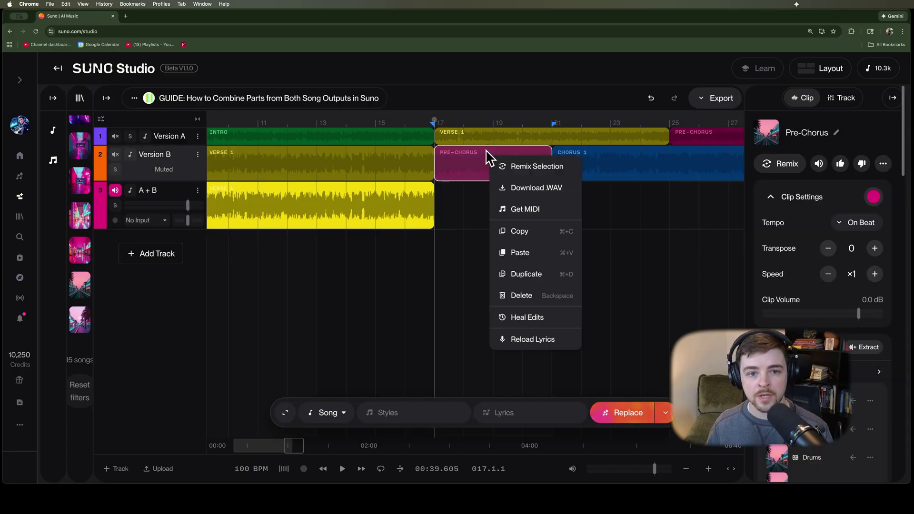
{"action": "left_click", "coordinate": [537, 240]}
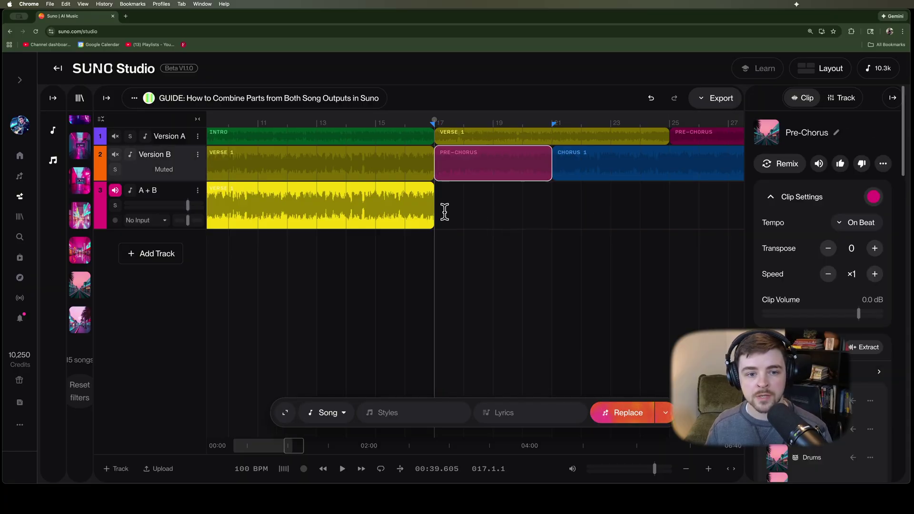
{"action": "left_click", "coordinate": [441, 212]}
{"action": "right_click", "coordinate": [447, 224]}
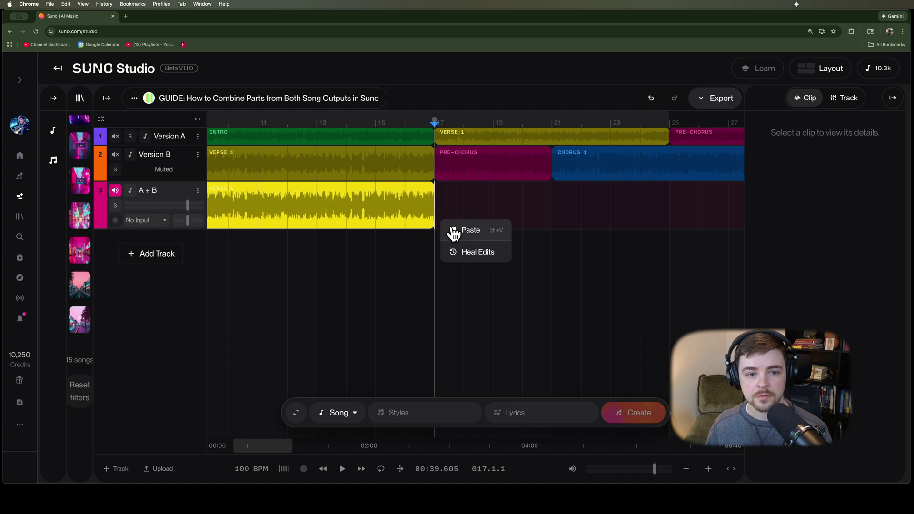
{"action": "left_click", "coordinate": [469, 230]}
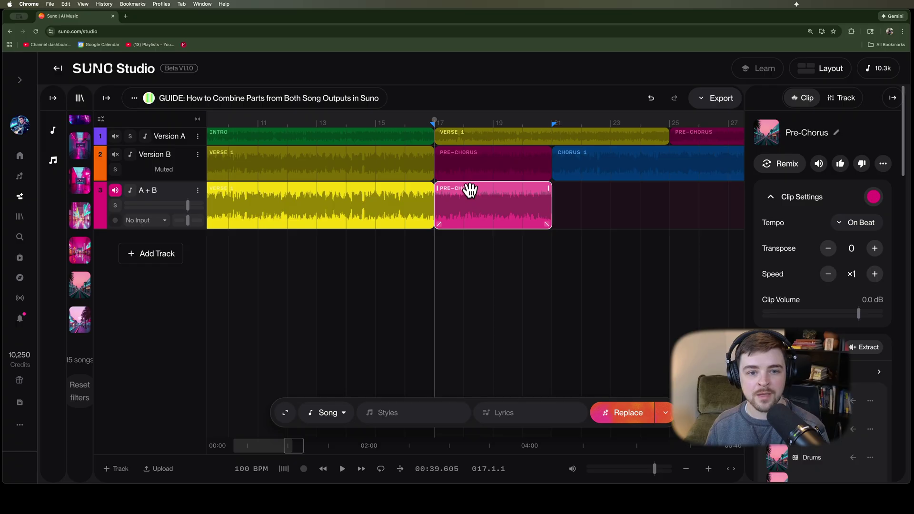
{"action": "key", "text": "BackSpace"}
{"action": "left_click", "coordinate": [693, 133]}
{"action": "right_click", "coordinate": [694, 133]}
{"action": "left_click", "coordinate": [728, 212]}
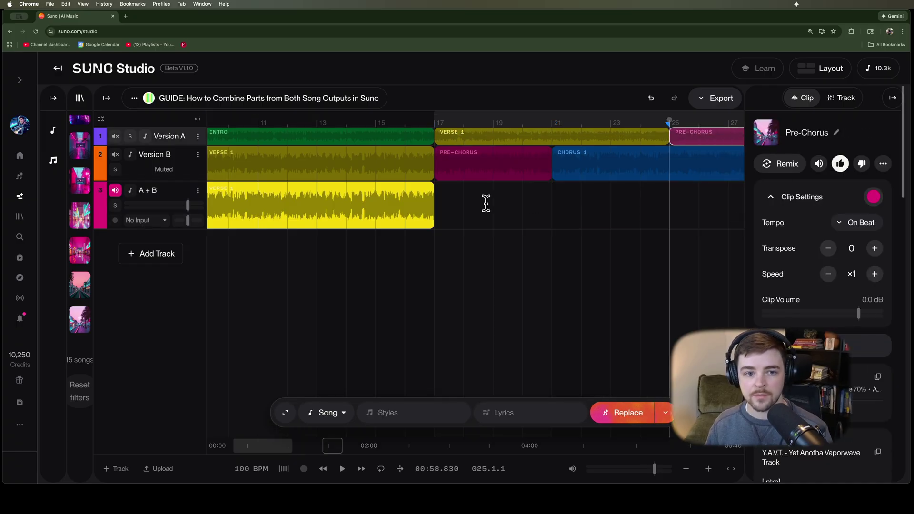
{"action": "right_click", "coordinate": [437, 212]}
{"action": "left_click", "coordinate": [459, 225]}
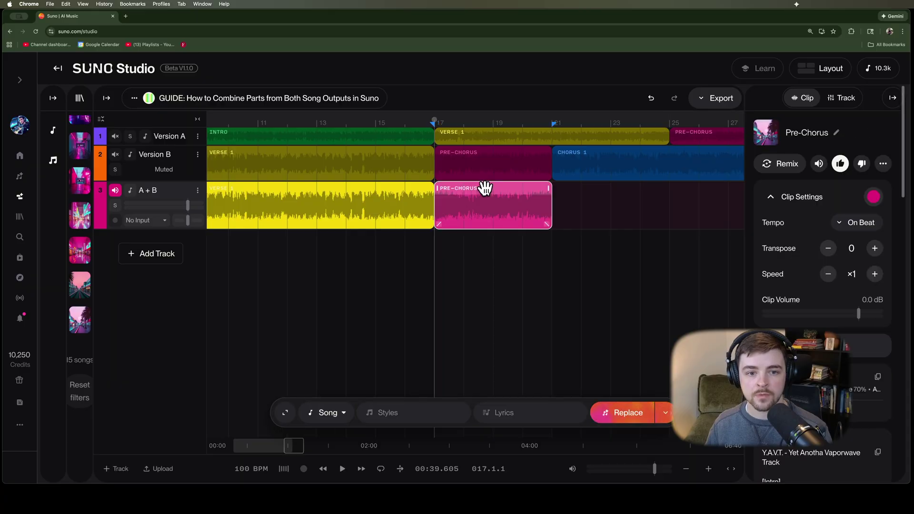
{"action": "left_click", "coordinate": [836, 133]}
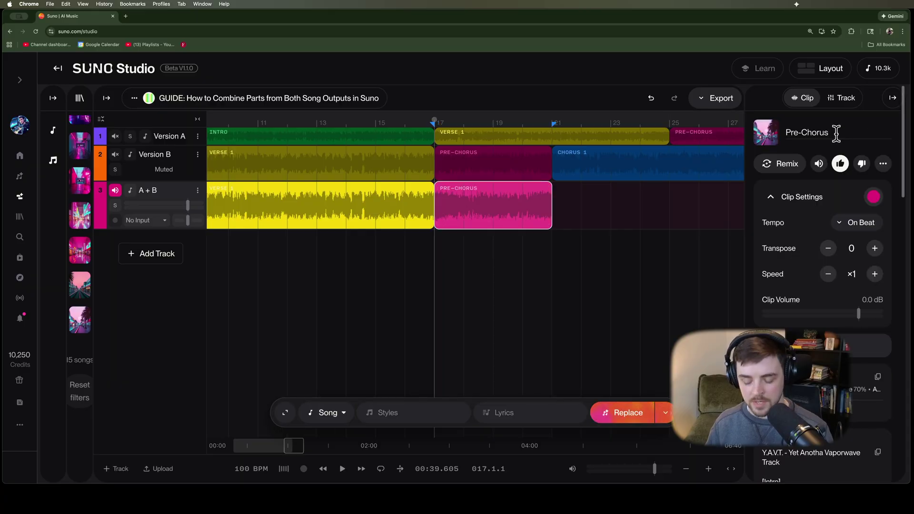
{"action": "type", "text": "[A]"}
{"action": "key", "text": "Return"}
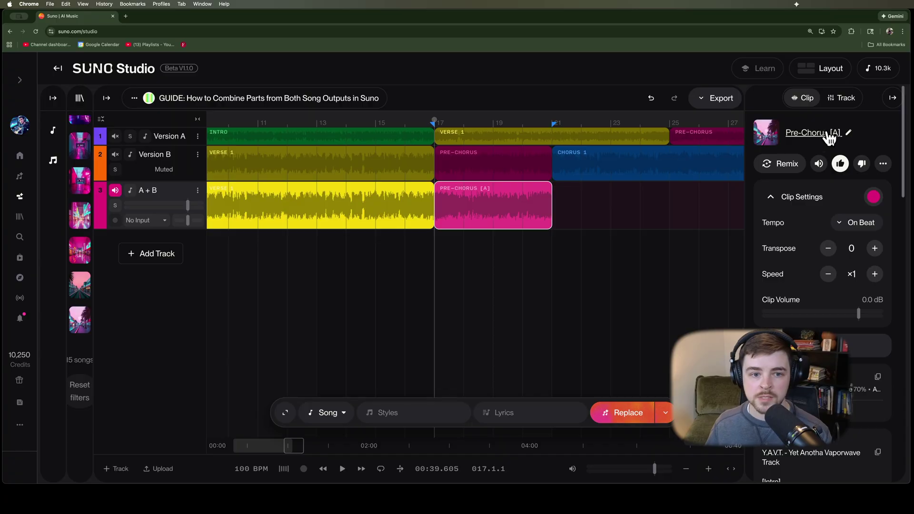
{"action": "left_click", "coordinate": [413, 253]}
{"action": "key", "text": "space"}
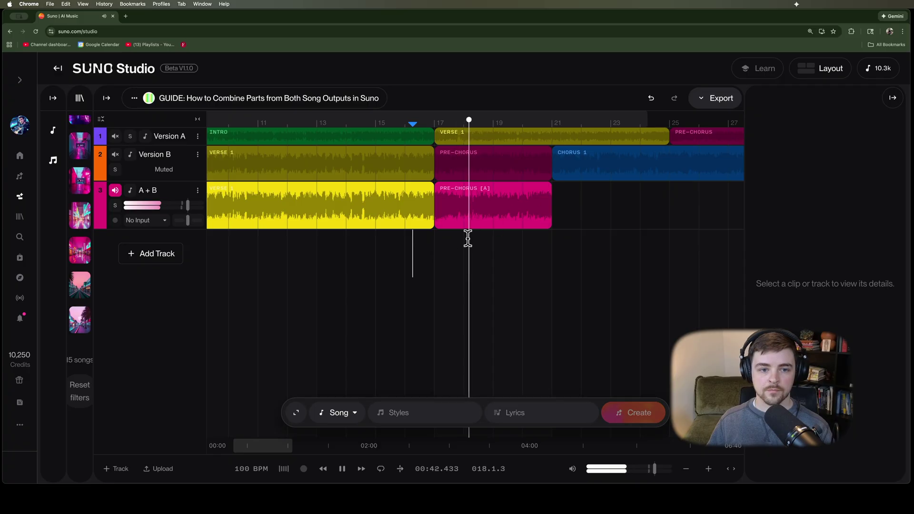
{"action": "key", "text": "space"}
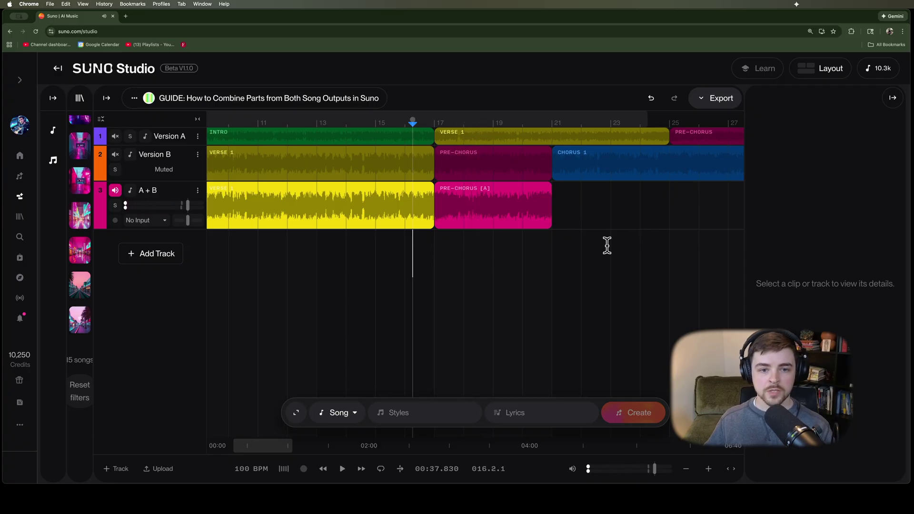
Paste Version B's Chorus 1 onto the A + B track right after Pre-Chorus [A]
{"action": "left_click", "coordinate": [543, 249]}
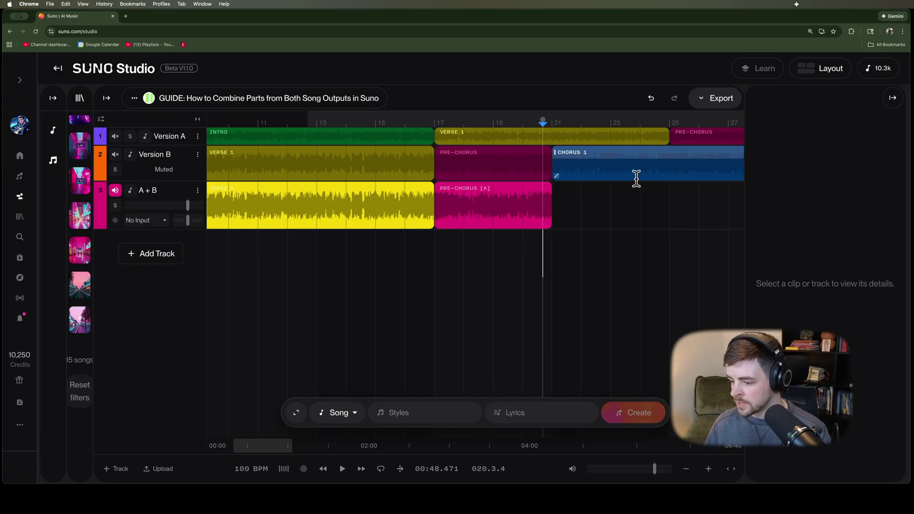
{"action": "left_click", "coordinate": [601, 153]}
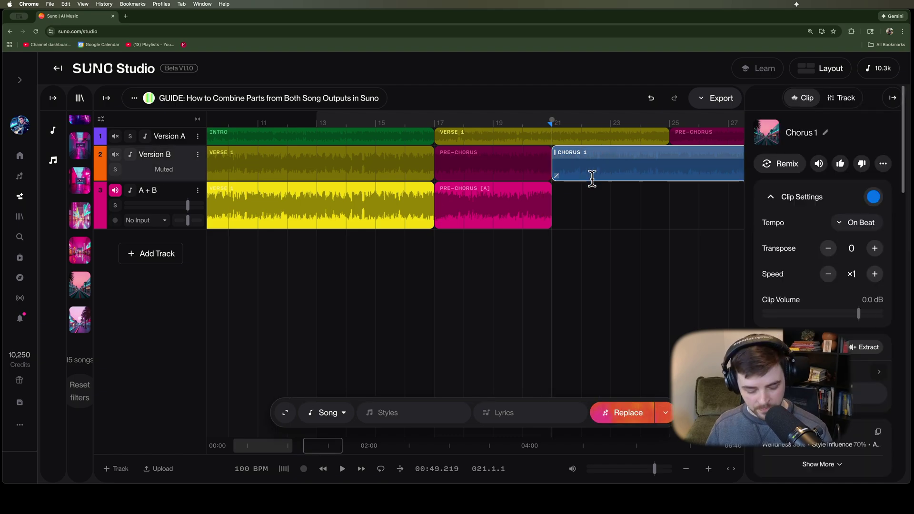
{"action": "left_click", "coordinate": [554, 231]}
{"action": "key", "text": "ctrl+v"}
Play the transition from Pre-Chorus [A] into the pasted chorus
{"action": "left_click", "coordinate": [545, 239]}
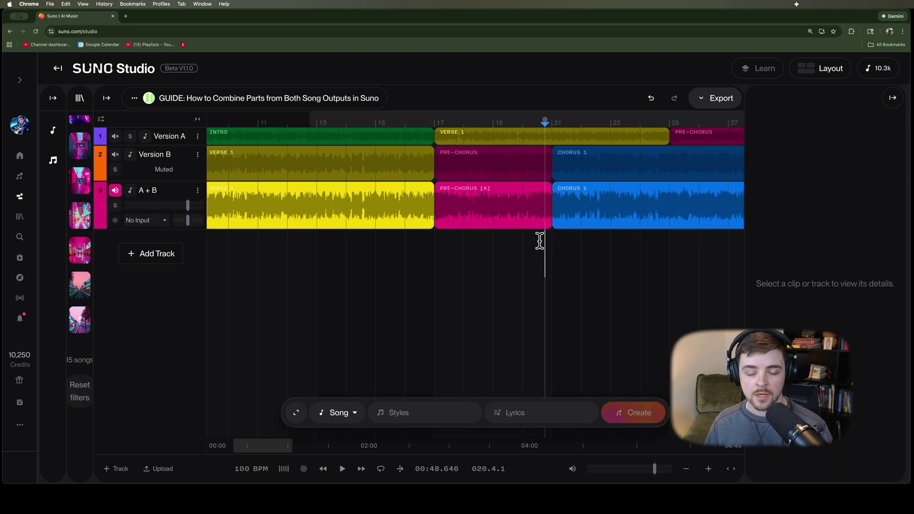
{"action": "left_click", "coordinate": [540, 240]}
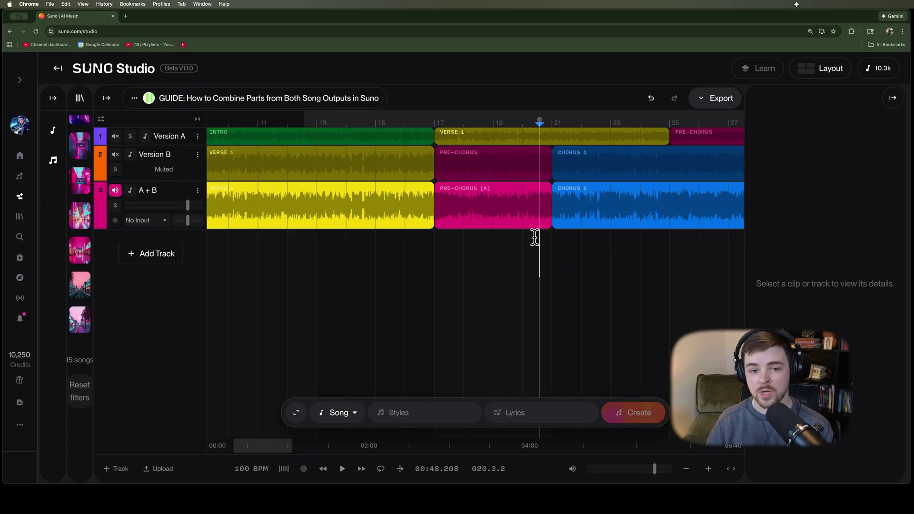
{"action": "left_click", "coordinate": [523, 243]}
{"action": "key", "text": "space"}
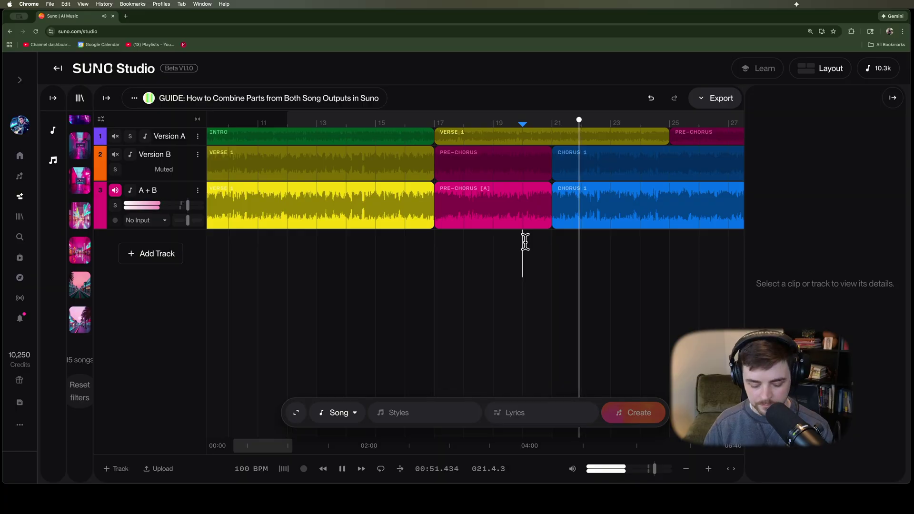
{"action": "key", "text": "space"}
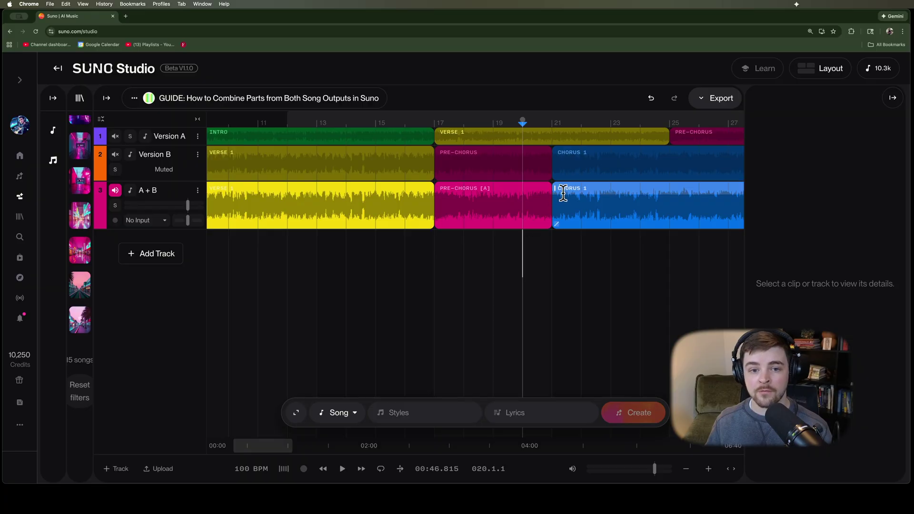
Rename the pasted chorus clip on A + B to 'Chorus 1 [B]'
{"action": "left_click", "coordinate": [553, 242]}
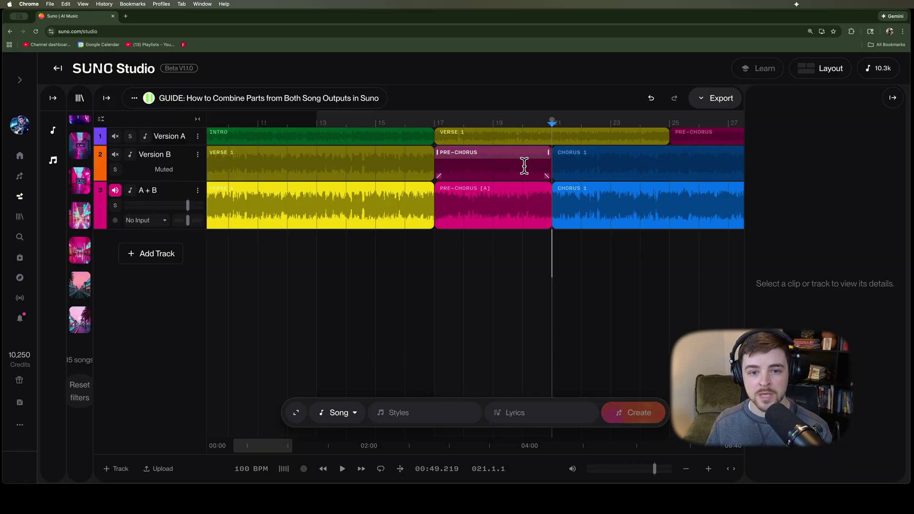
{"action": "left_click", "coordinate": [595, 189]}
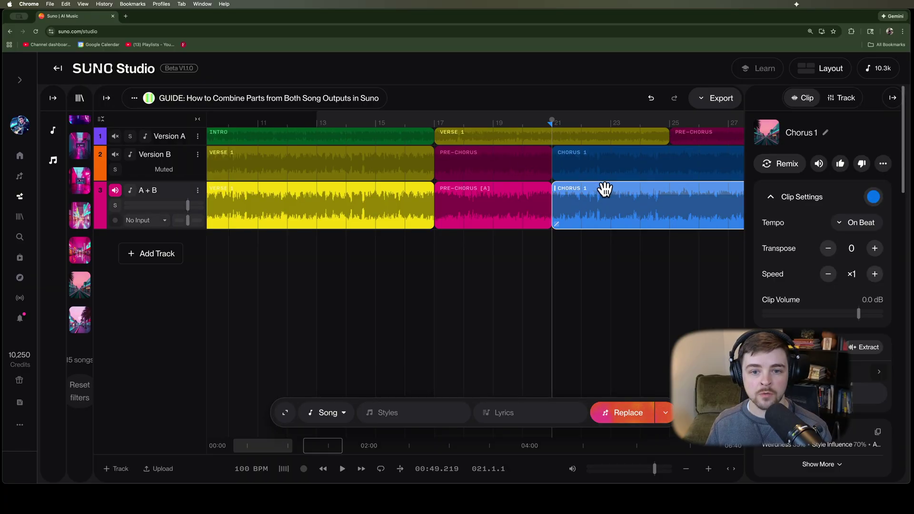
{"action": "left_click", "coordinate": [825, 133]}
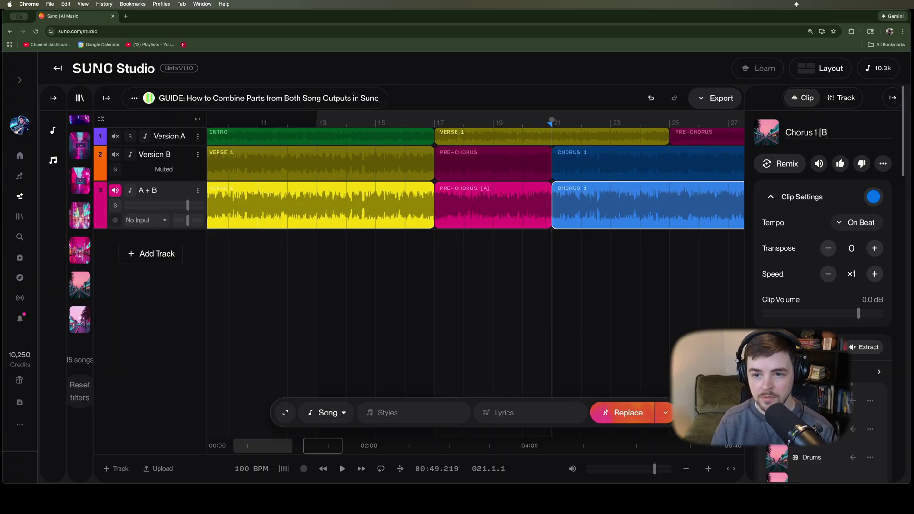
{"action": "key", "text": "Return"}
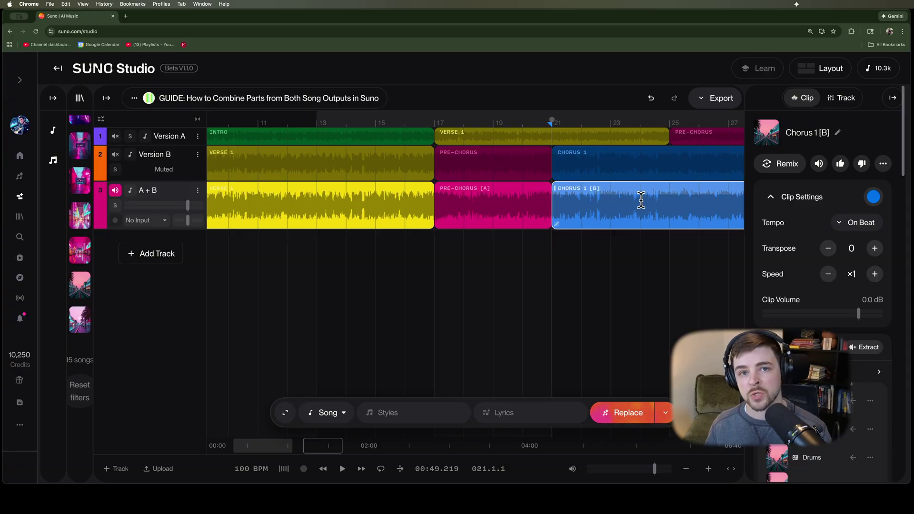
Trim Pre-Chorus [A] to end near bar 19, then select Version B's pre-chorus from there onward
{"action": "left_click", "coordinate": [522, 200]}
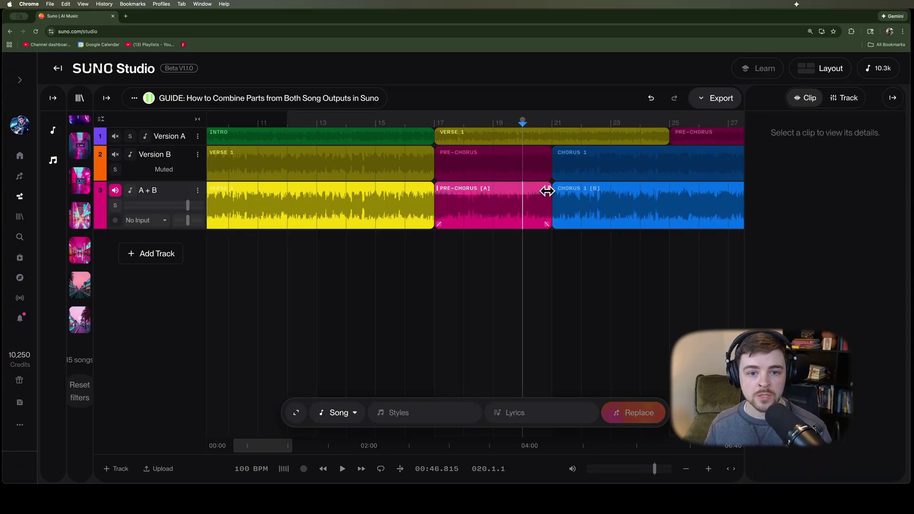
{"action": "left_click_drag", "start_coordinate": [546, 190], "coordinate": [494, 198]}
{"action": "left_click", "coordinate": [494, 182]}
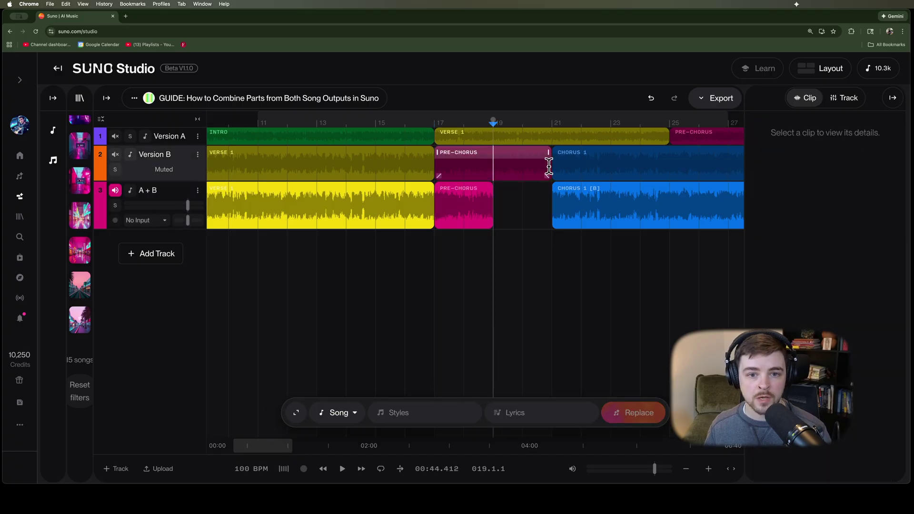
{"action": "left_click", "coordinate": [550, 166]}
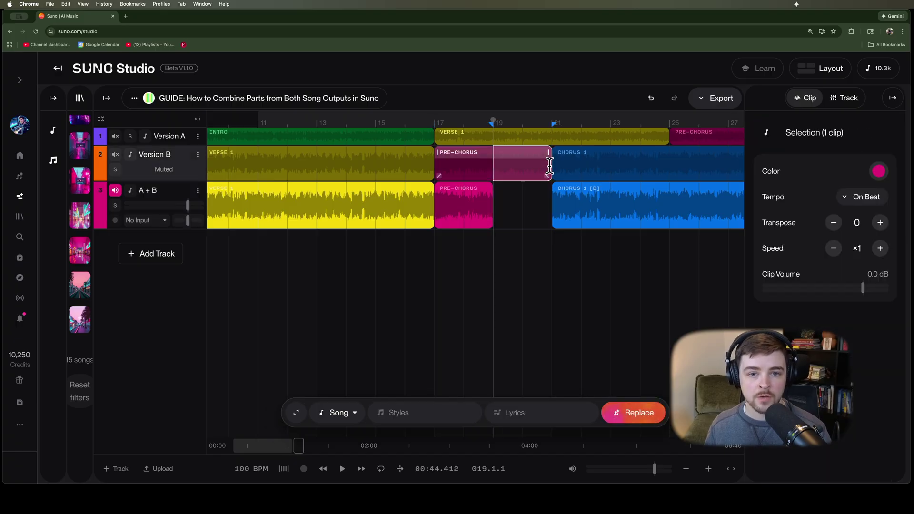
Paste the selected latter part of Version B's pre-chorus into the A + B gap
{"action": "right_click", "coordinate": [518, 159]}
{"action": "left_click", "coordinate": [548, 234]}
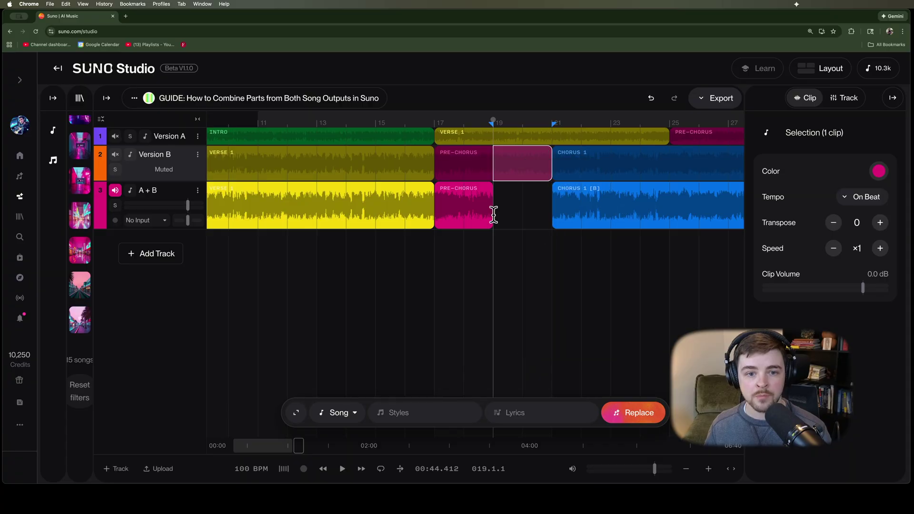
{"action": "left_click", "coordinate": [494, 213]}
{"action": "key", "text": "super+v"}
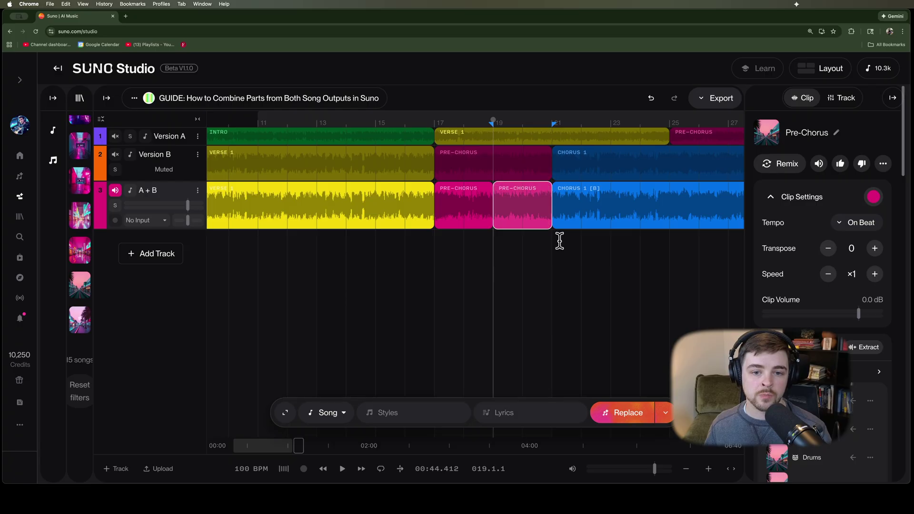
{"action": "left_click", "coordinate": [544, 239]}
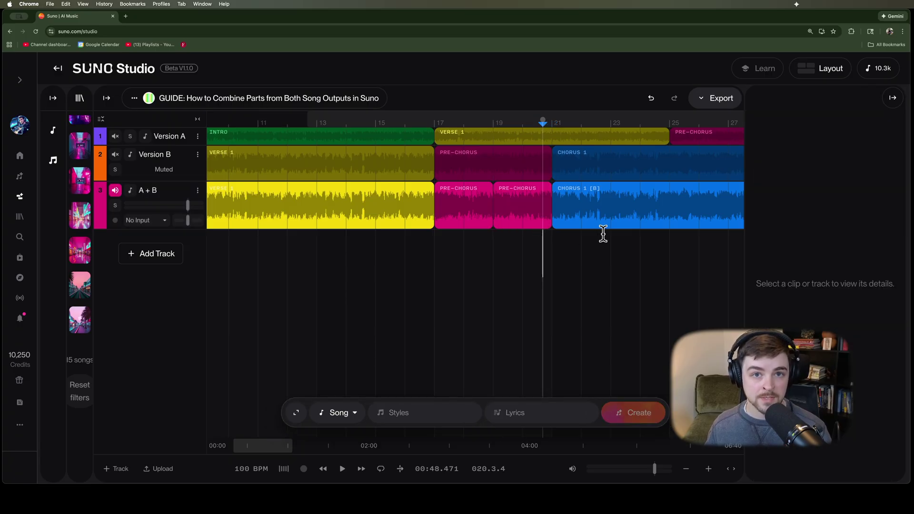
Play the joined pre-chorus and Chorus 1 [B], then return the playhead to the first pre-chorus
{"action": "key", "text": "space"}
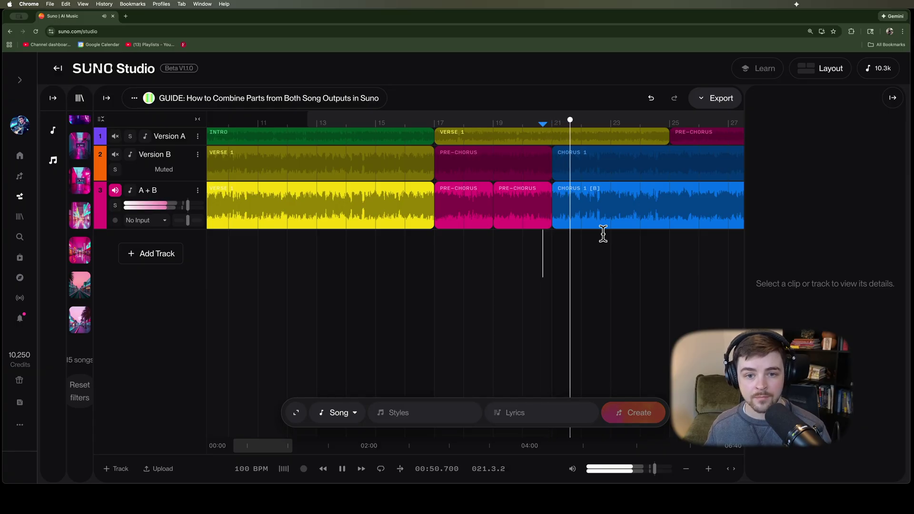
{"action": "key", "text": "space"}
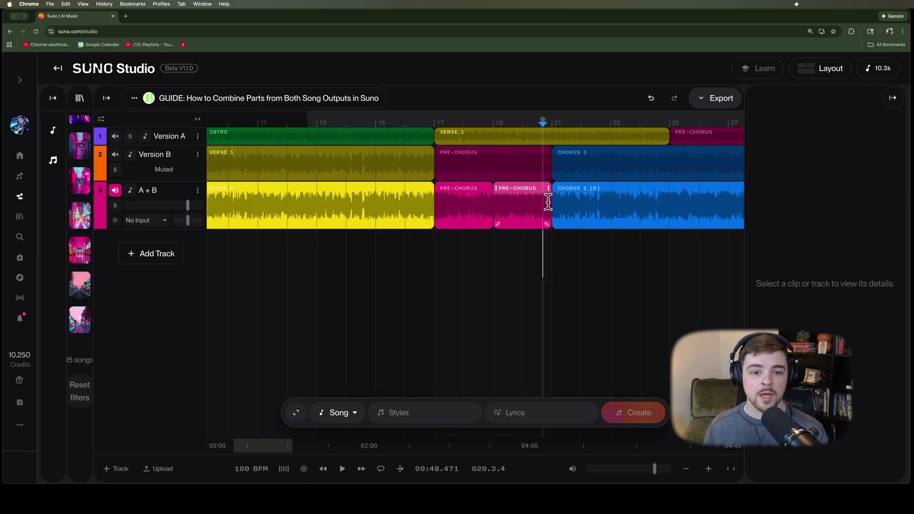
{"action": "left_click", "coordinate": [481, 249]}
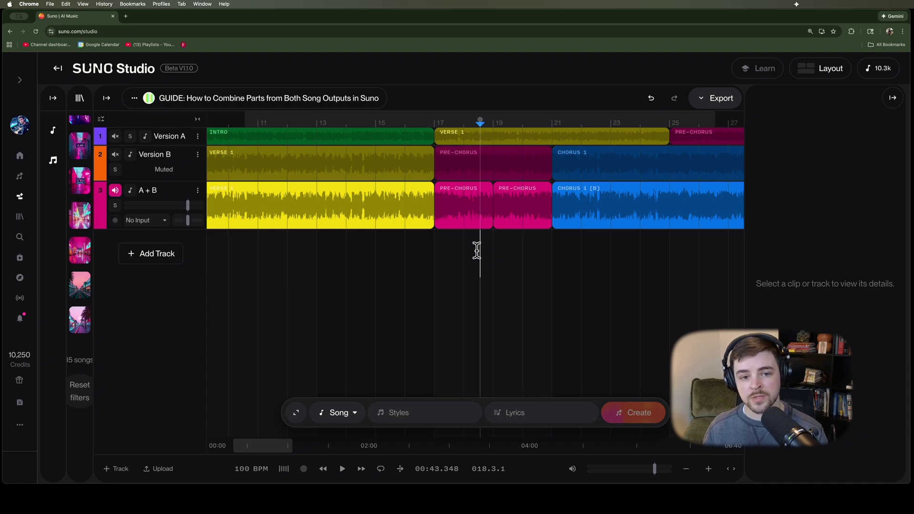
Append ' [B]' to the second pre-chorus clip's name, making it 'Pre-Chorus [B]'
{"action": "left_click", "coordinate": [469, 188]}
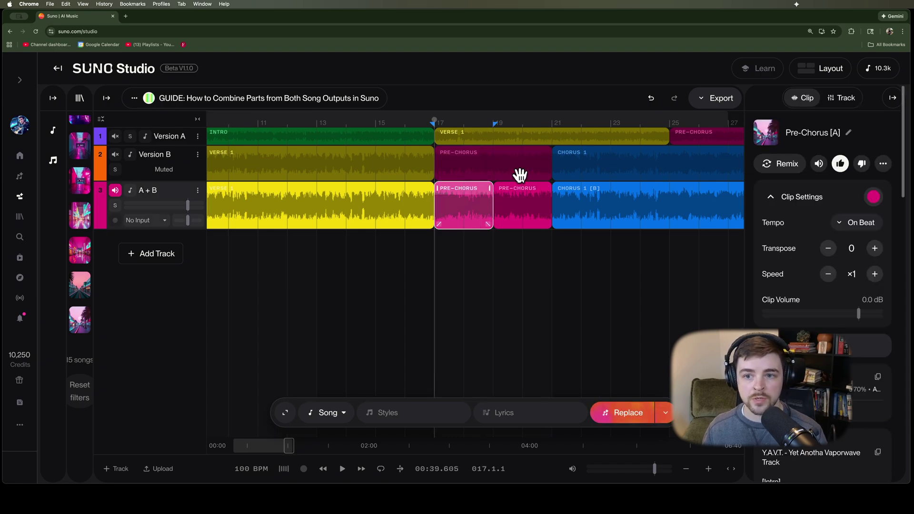
{"action": "left_click", "coordinate": [535, 191]}
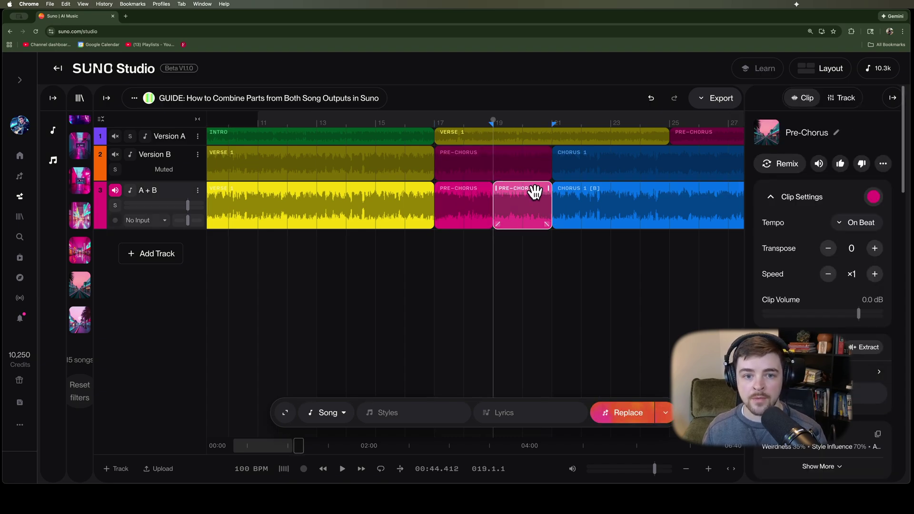
{"action": "left_click", "coordinate": [837, 132]}
{"action": "type", "text": "[B"}
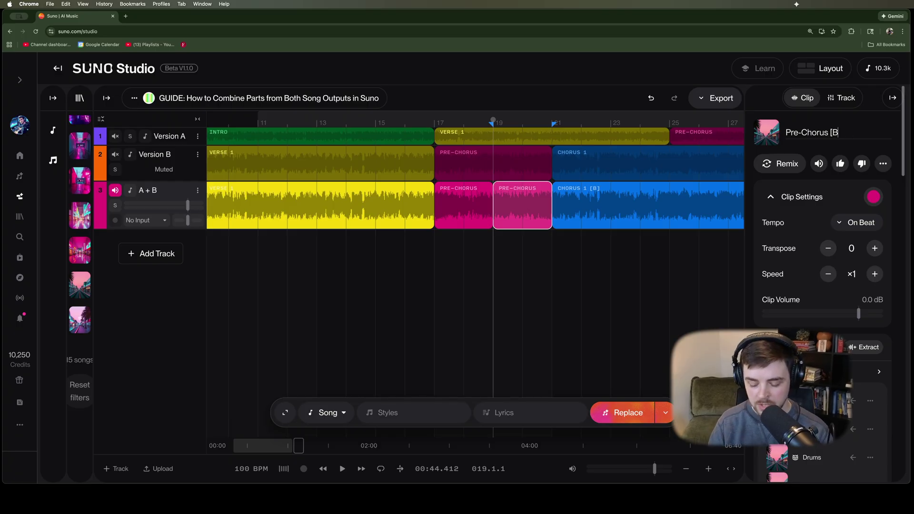
{"action": "key", "text": "Return"}
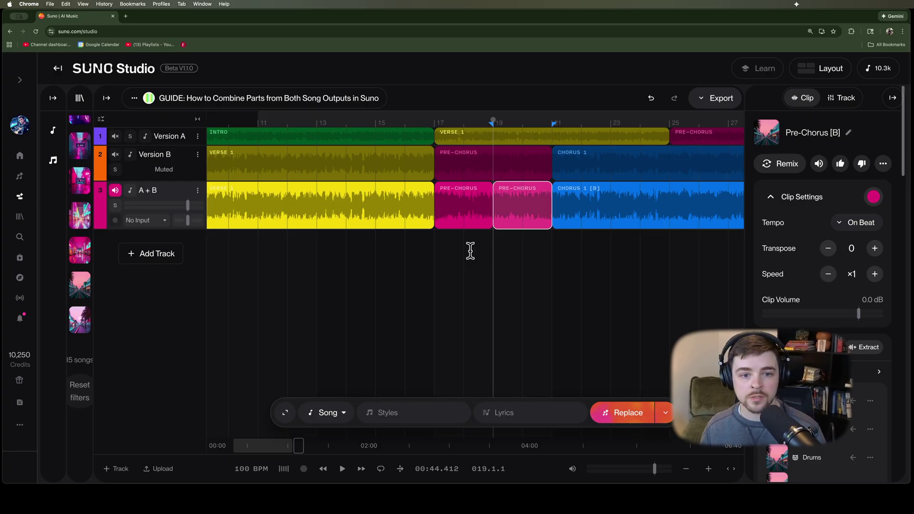
Play back the combined pre-chorus section to check it
{"action": "left_click", "coordinate": [480, 248]}
{"action": "key", "text": "space"}
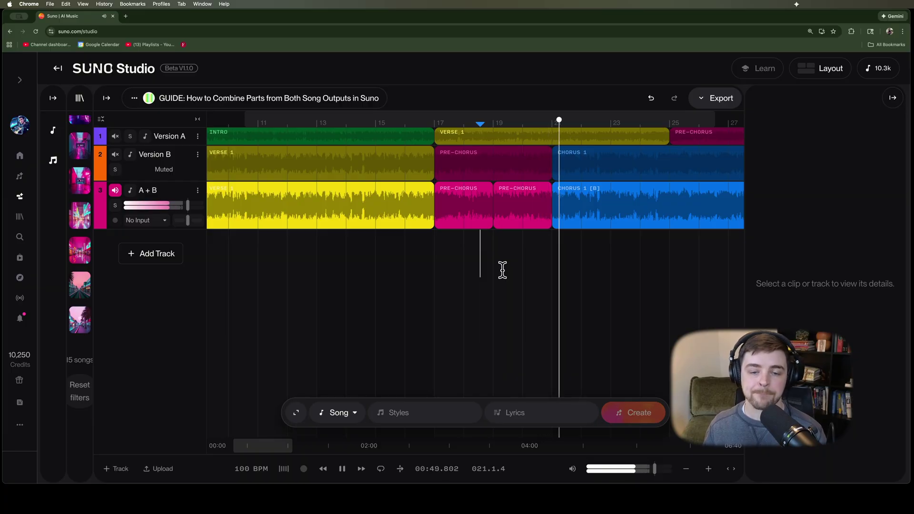
{"action": "key", "text": "space"}
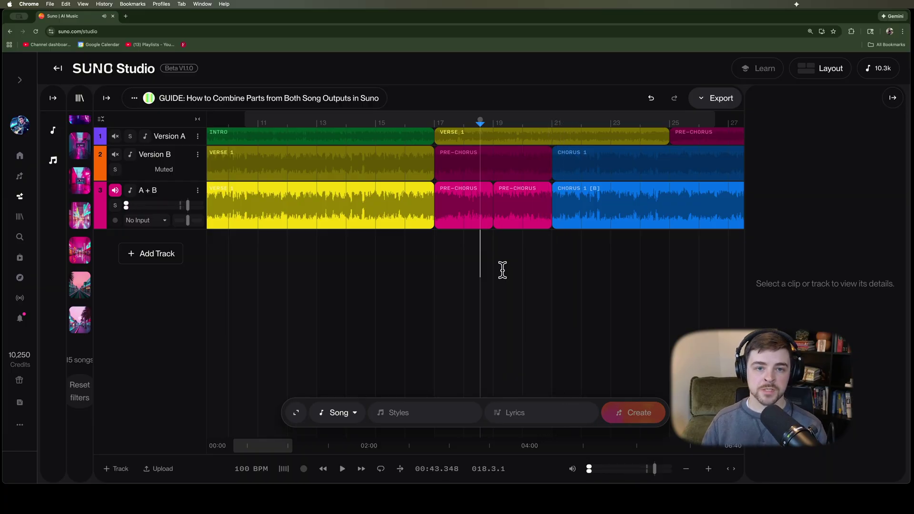
{"action": "left_click_drag", "start_coordinate": [272, 444], "coordinate": [332, 448]}
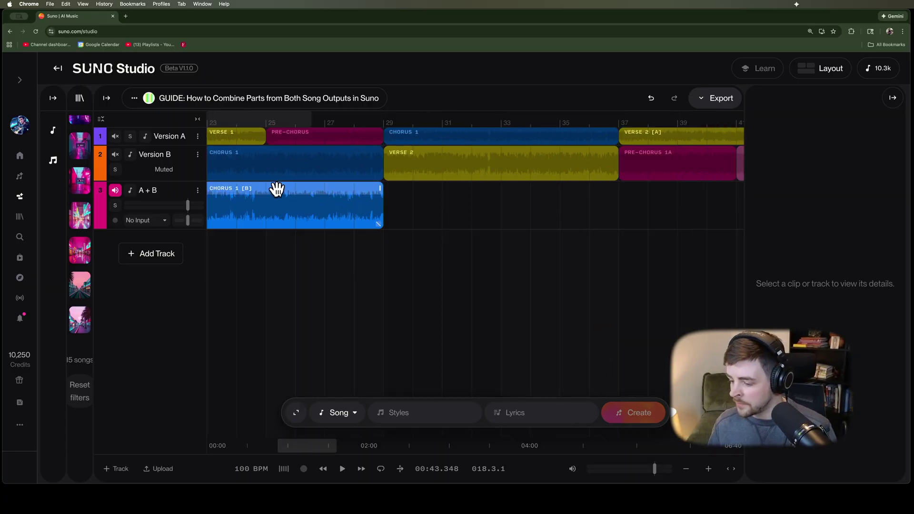
{"action": "left_click", "coordinate": [423, 154]}
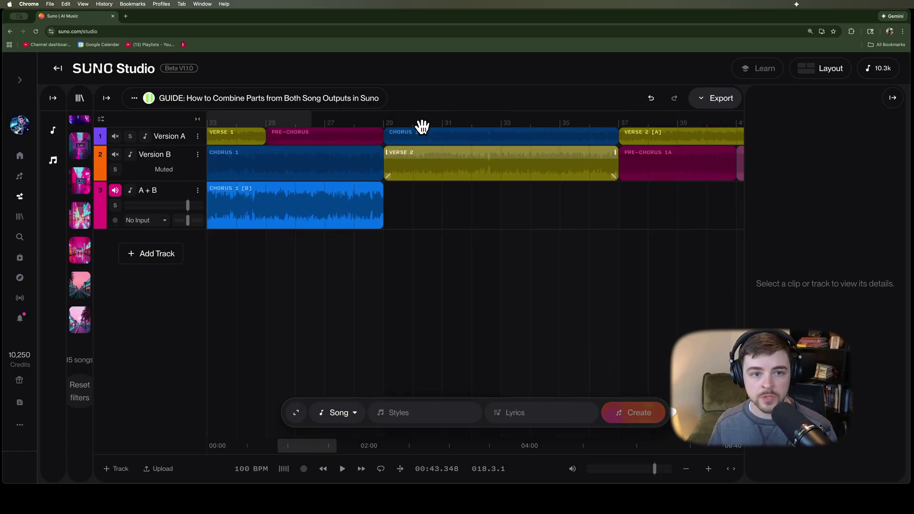
{"action": "left_click", "coordinate": [660, 132]}
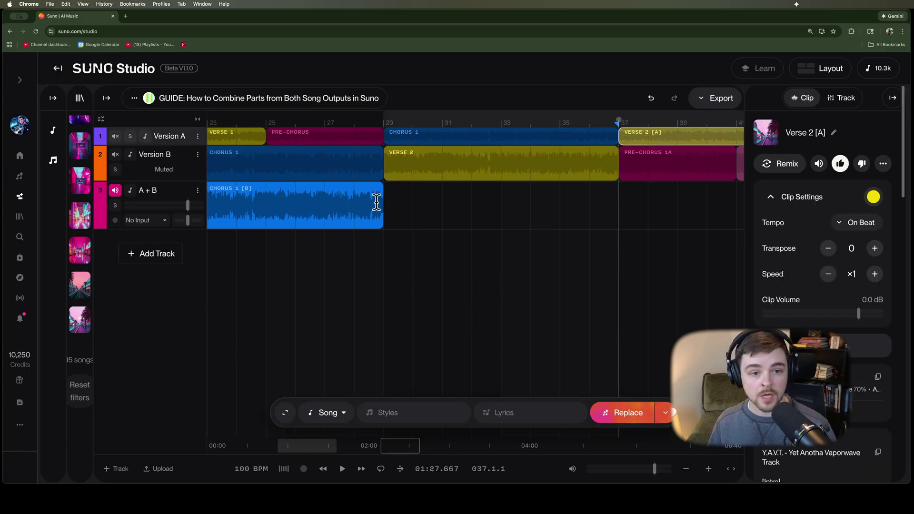
{"action": "left_click", "coordinate": [384, 210]}
{"action": "key", "text": "ctrl+v"}
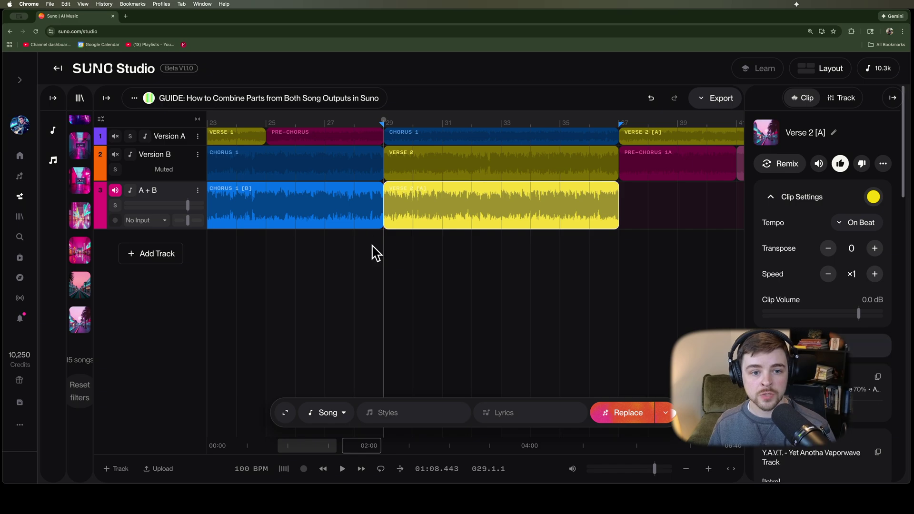
{"action": "left_click", "coordinate": [371, 244]}
{"action": "left_click", "coordinate": [364, 247]}
{"action": "key", "text": "space"}
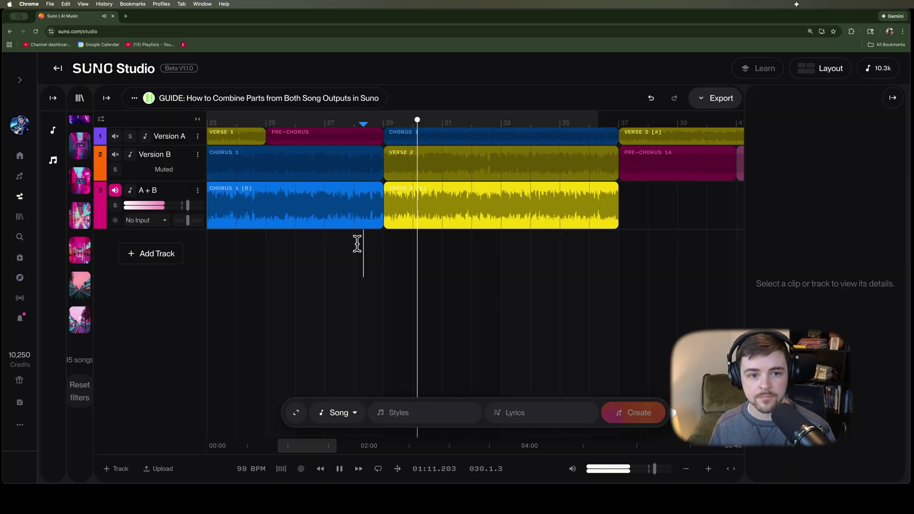
{"action": "key", "text": "space"}
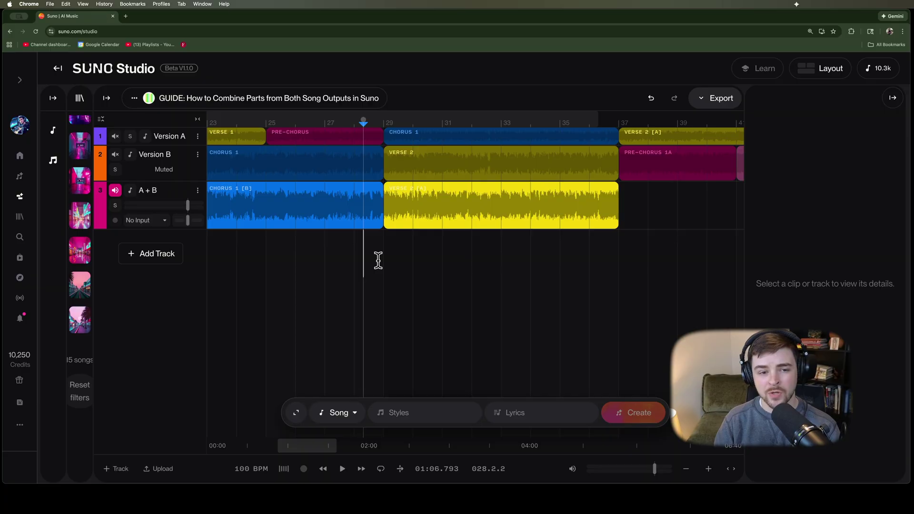
Extend Verse 2 [A]'s start left over Chorus 1 [B] to just before bar 29
{"action": "left_click", "coordinate": [425, 189]}
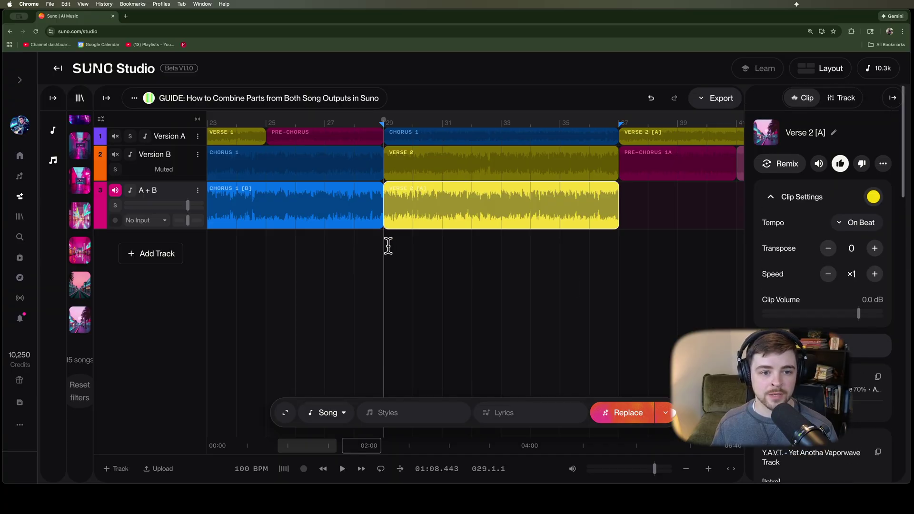
{"action": "key", "text": "space"}
{"action": "key", "text": "space"}
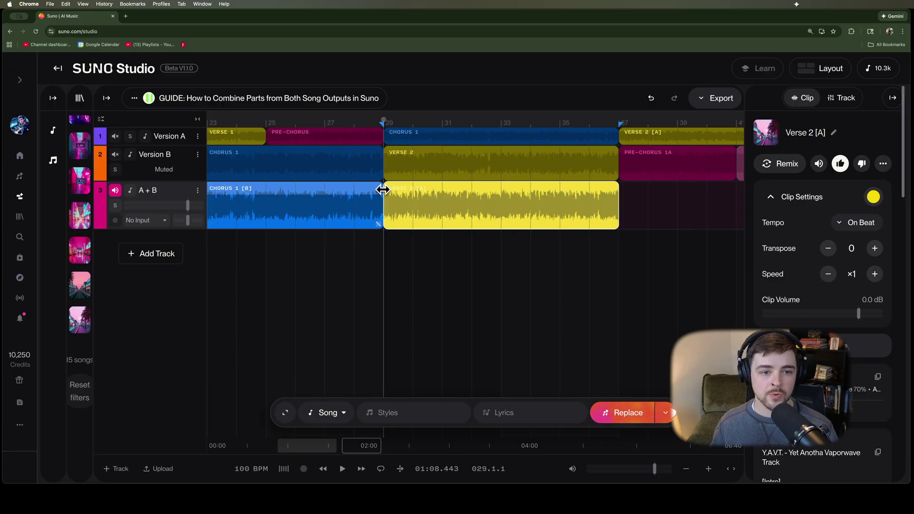
{"action": "left_click_drag", "start_coordinate": [383, 189], "coordinate": [380, 189]}
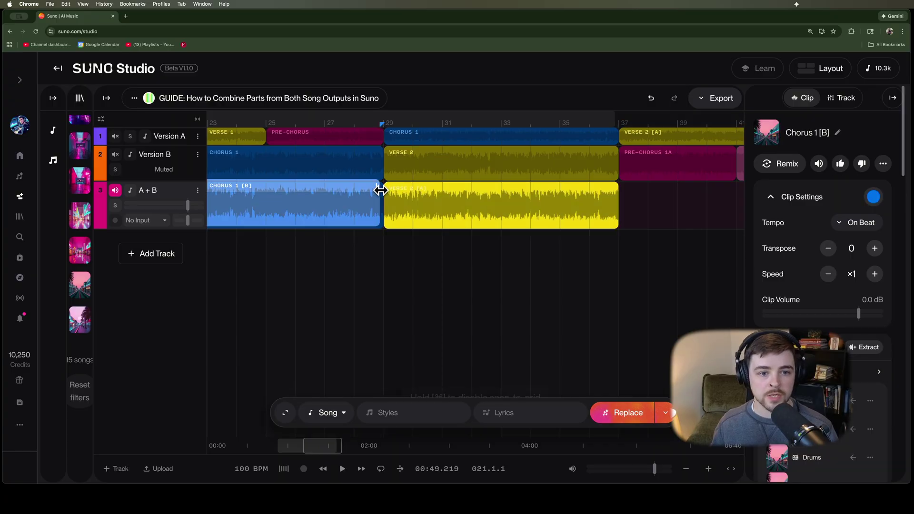
{"action": "left_click", "coordinate": [392, 185]}
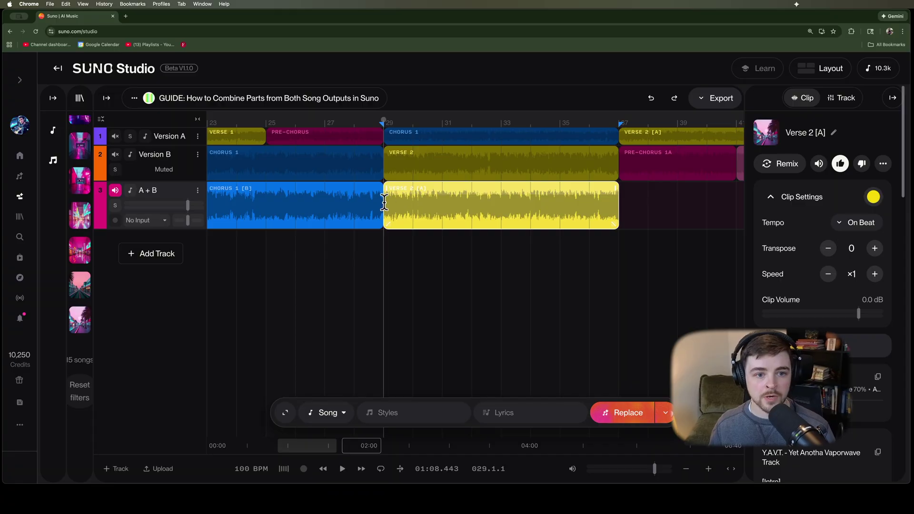
{"action": "left_click_drag", "start_coordinate": [385, 189], "coordinate": [376, 191]}
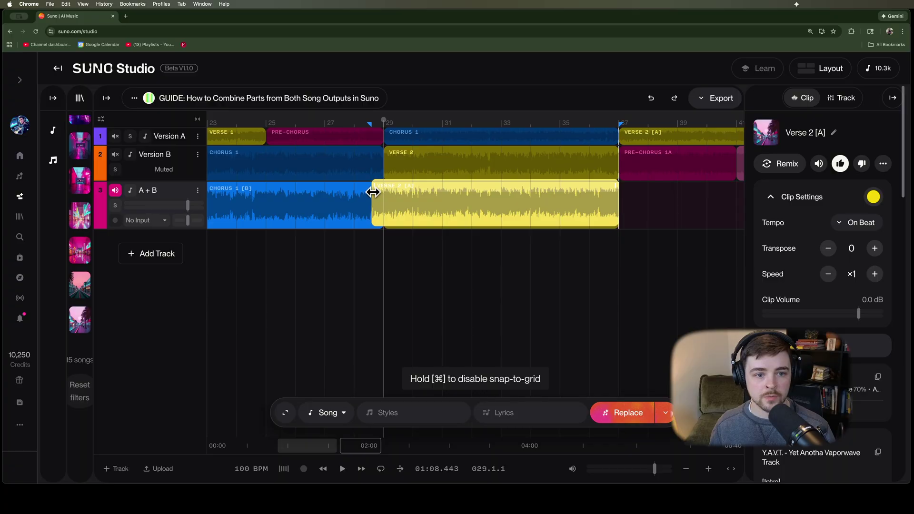
{"action": "left_click_drag", "start_coordinate": [372, 193], "coordinate": [372, 193]}
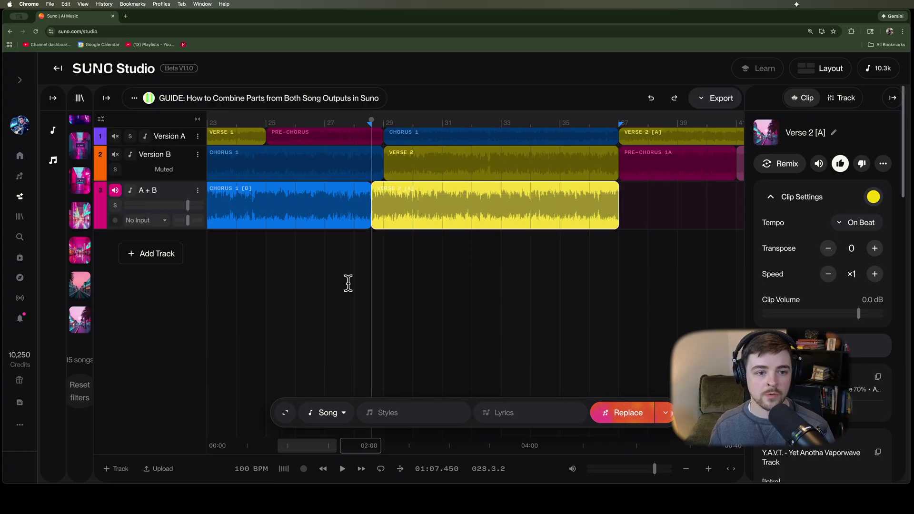
Play back the new Chorus 1 to Verse 2 transition
{"action": "left_click", "coordinate": [347, 253]}
{"action": "key", "text": "space"}
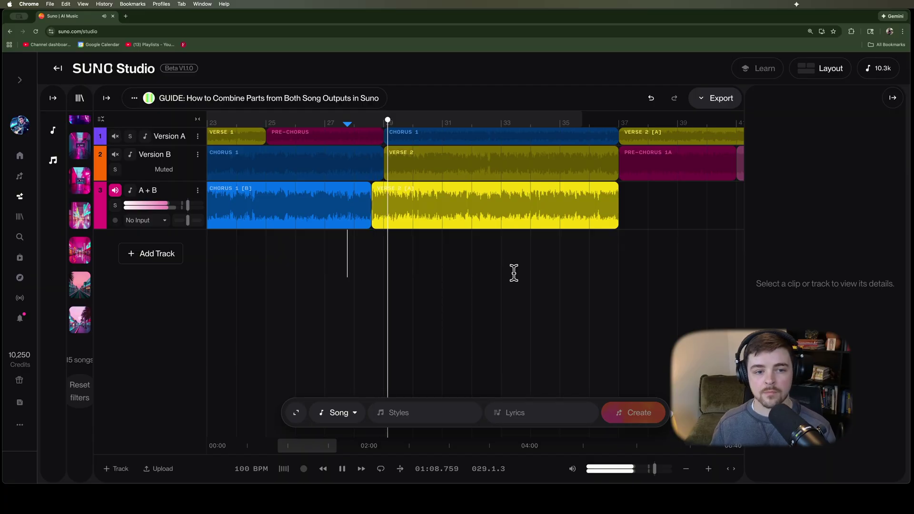
{"action": "key", "text": "space"}
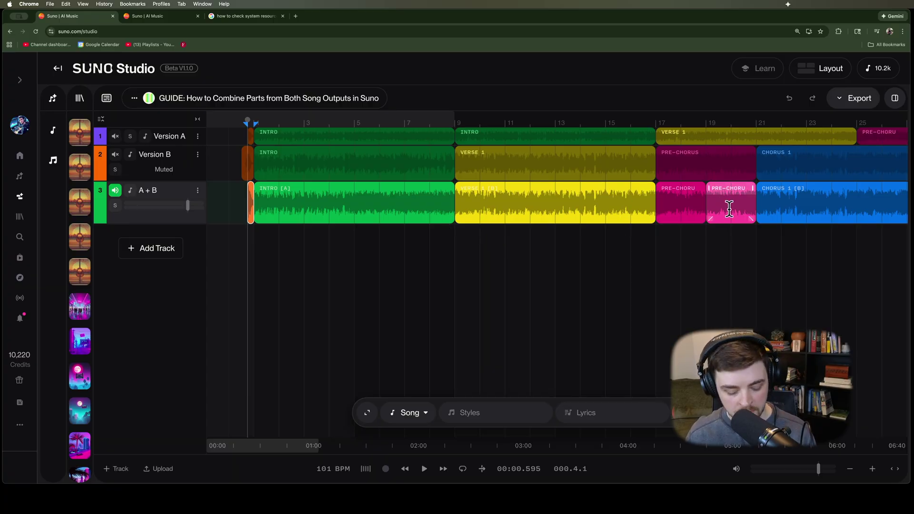
Zoom the timeline out until bars 1–105 of the A+B arrangement are visible
{"action": "scroll", "coordinate": [742, 217], "scroll_direction": "down", "scroll_amount": 5}
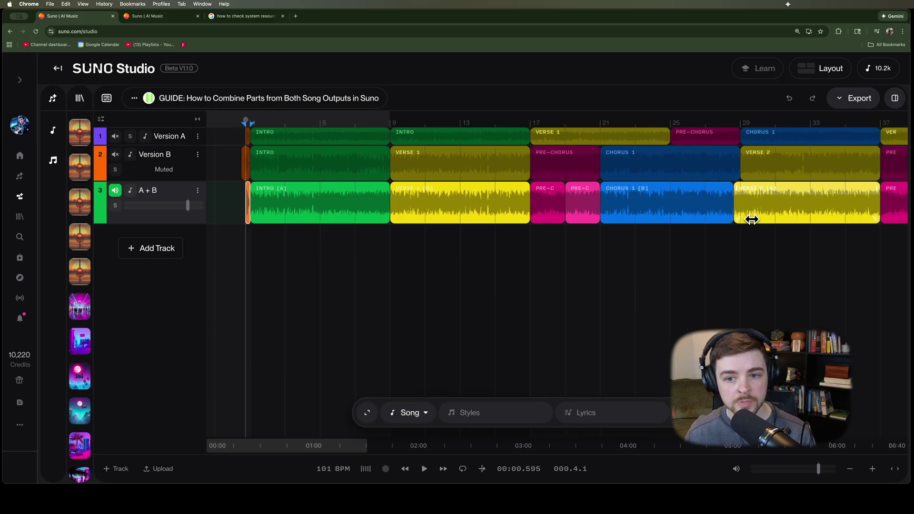
{"action": "scroll", "coordinate": [751, 219], "scroll_direction": "down", "scroll_amount": 6}
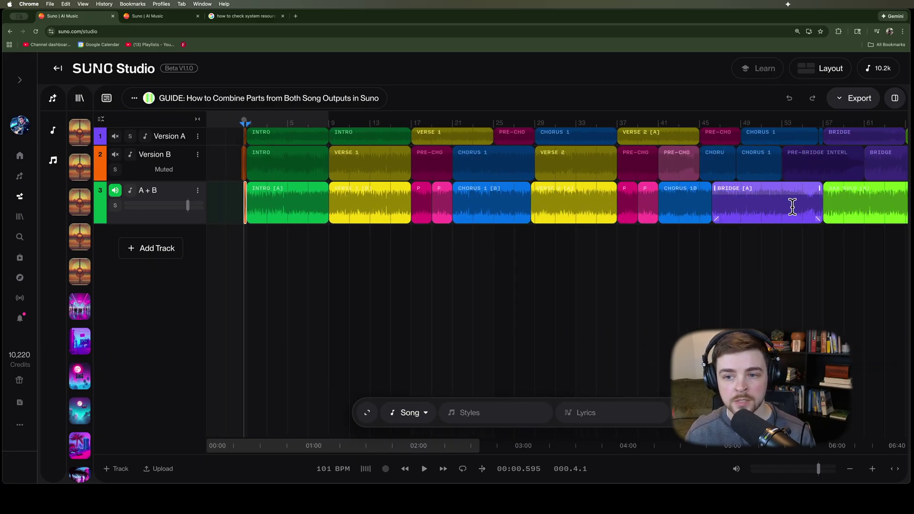
{"action": "scroll", "coordinate": [792, 207], "scroll_direction": "down", "scroll_amount": 1}
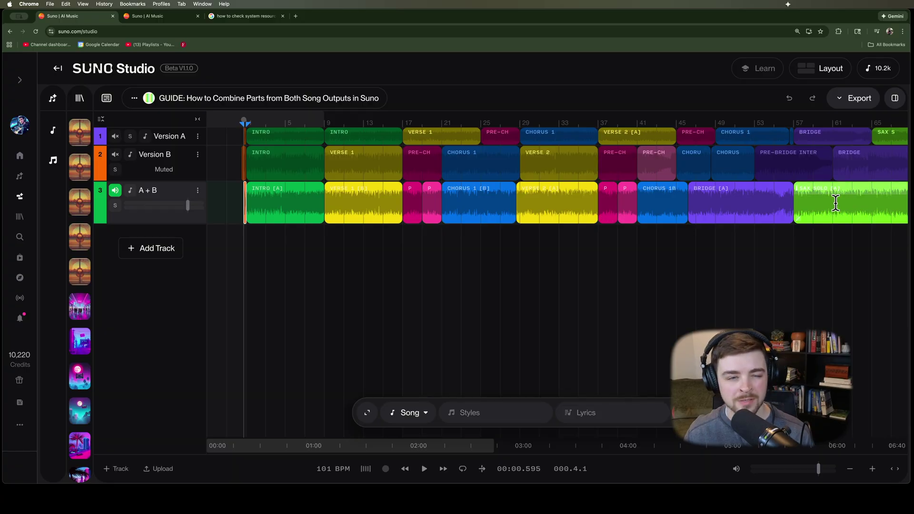
{"action": "scroll", "coordinate": [835, 203], "scroll_direction": "down", "scroll_amount": 5}
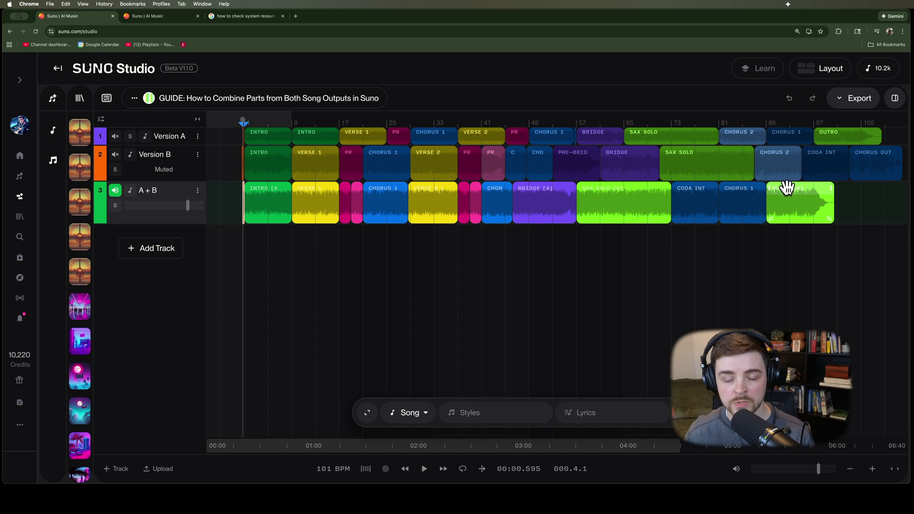
Export the A+B clip's selected time range as a library song and open its page
{"action": "left_click", "coordinate": [796, 187]}
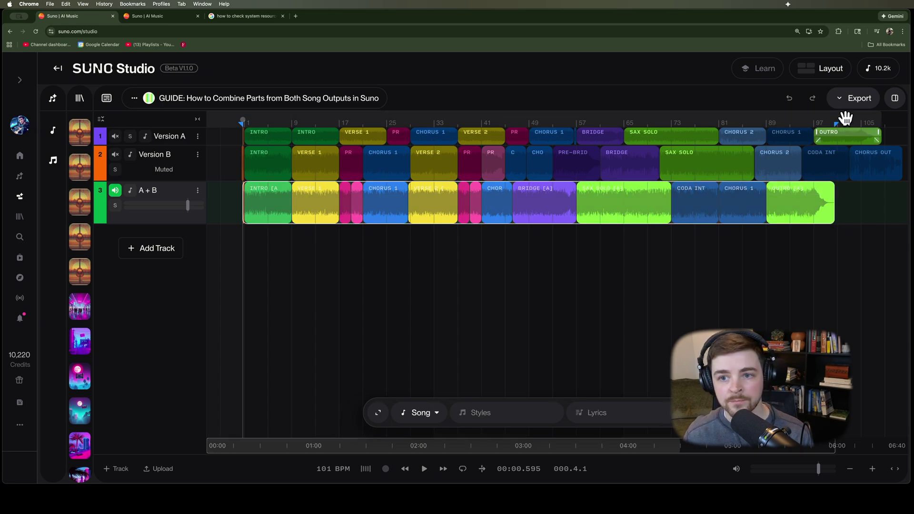
{"action": "left_click", "coordinate": [841, 101]}
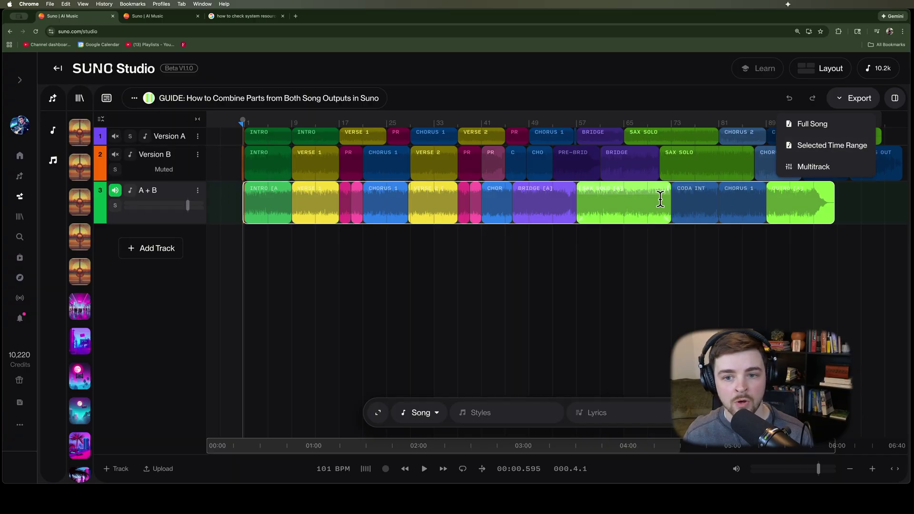
{"action": "left_click", "coordinate": [848, 102]}
{"action": "left_click", "coordinate": [848, 103]}
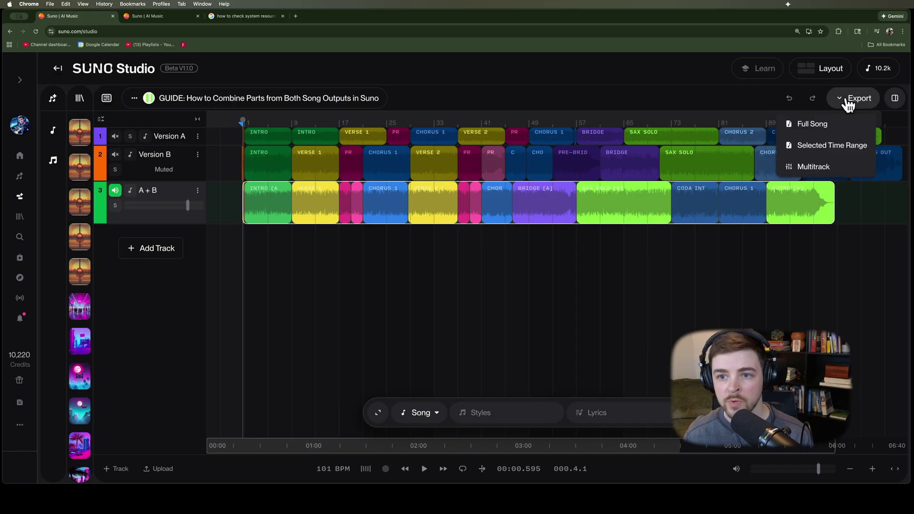
{"action": "left_click", "coordinate": [813, 153]}
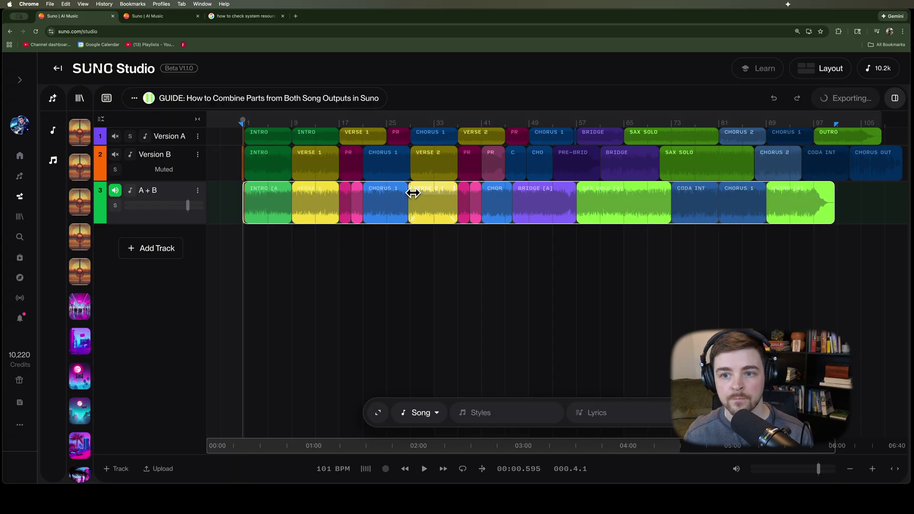
{"action": "left_click", "coordinate": [80, 100]}
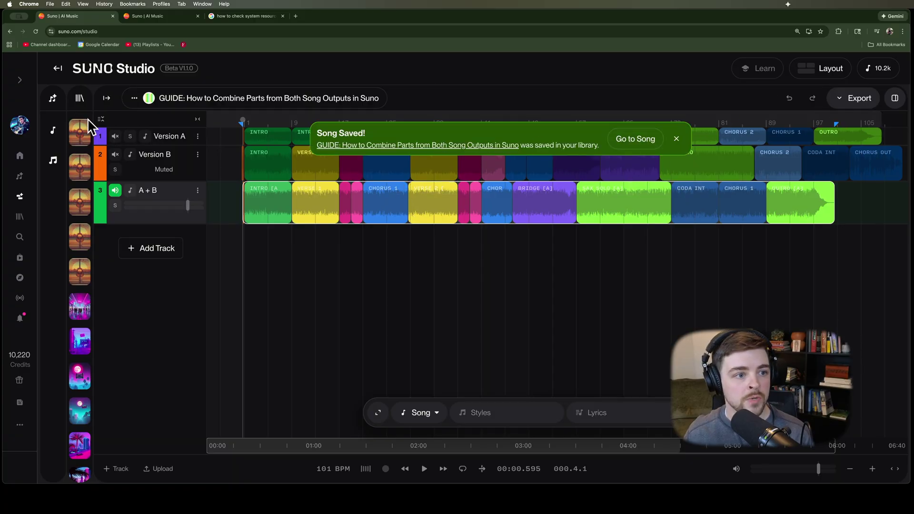
{"action": "left_click", "coordinate": [633, 141]}
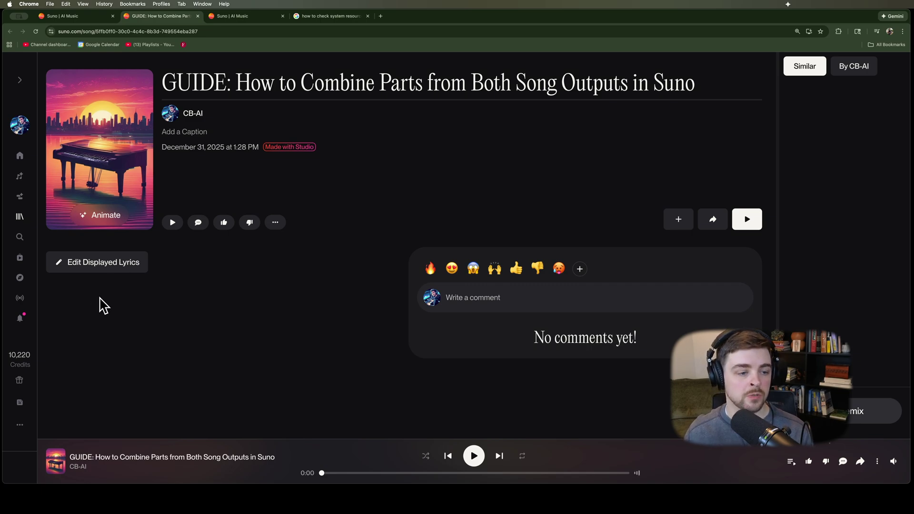
Open the song's extra-actions menu and its Remix/Edit submenu
{"action": "left_click", "coordinate": [277, 226]}
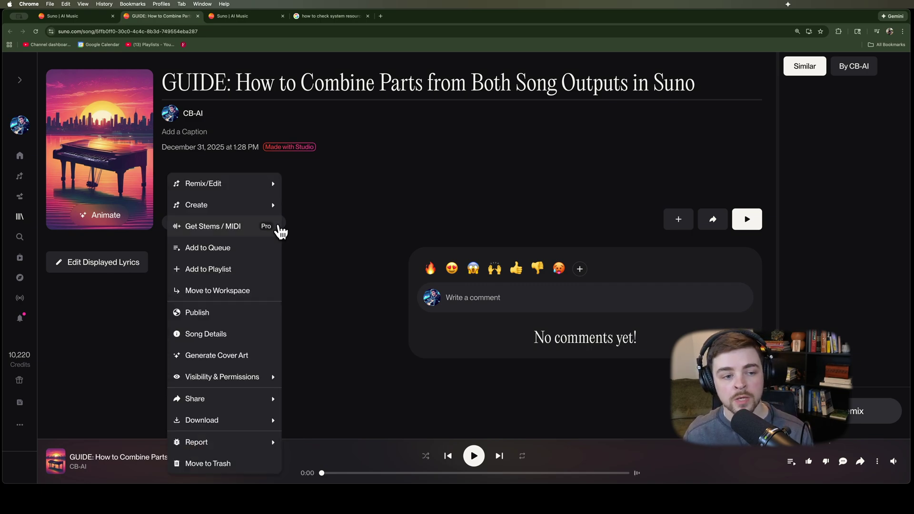
{"action": "left_click", "coordinate": [277, 226]}
{"action": "left_click", "coordinate": [279, 228]}
{"action": "mouse_move", "coordinate": [224, 191]}
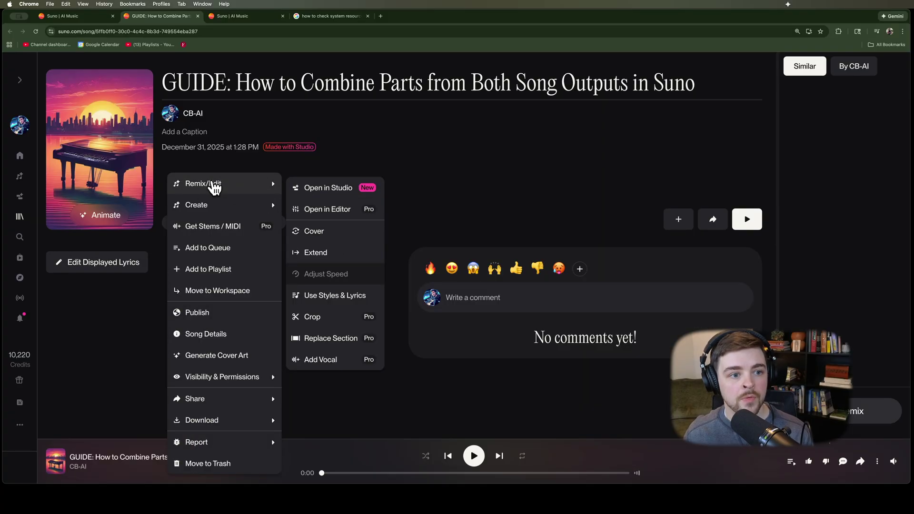
Open the GUIDE song in the editor, select its clip, and view its edit history
{"action": "left_click", "coordinate": [327, 209]}
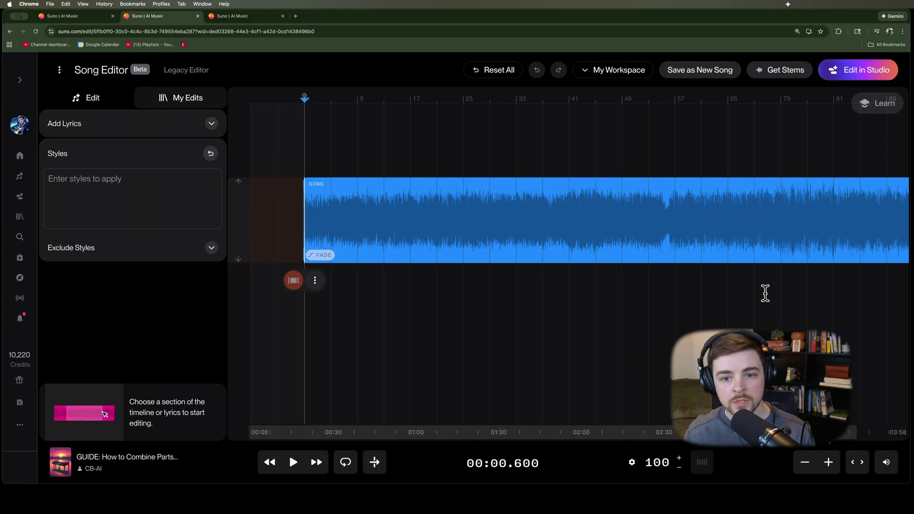
{"action": "left_click", "coordinate": [502, 184]}
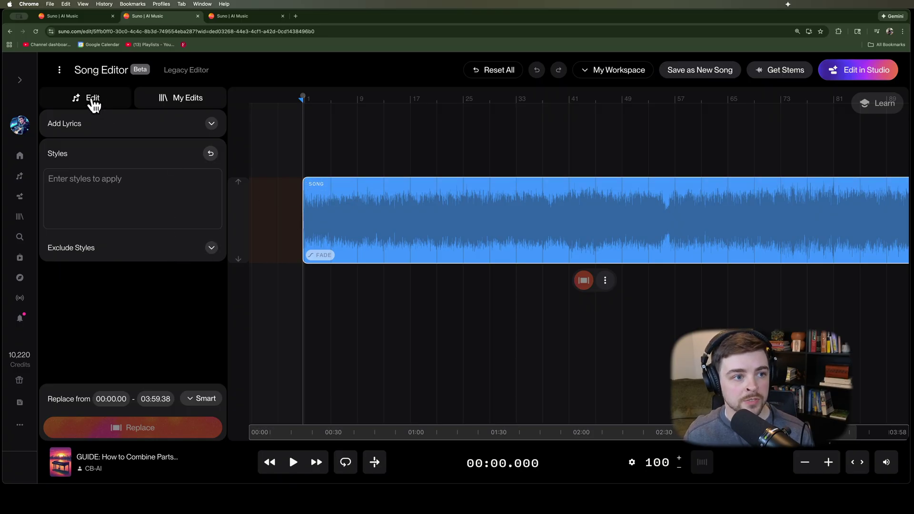
{"action": "left_click", "coordinate": [190, 101]}
{"action": "left_click", "coordinate": [110, 99]}
Check the options menu for Match Lyrics to Audio, then switch to the Legacy Editor
{"action": "left_click", "coordinate": [60, 73]}
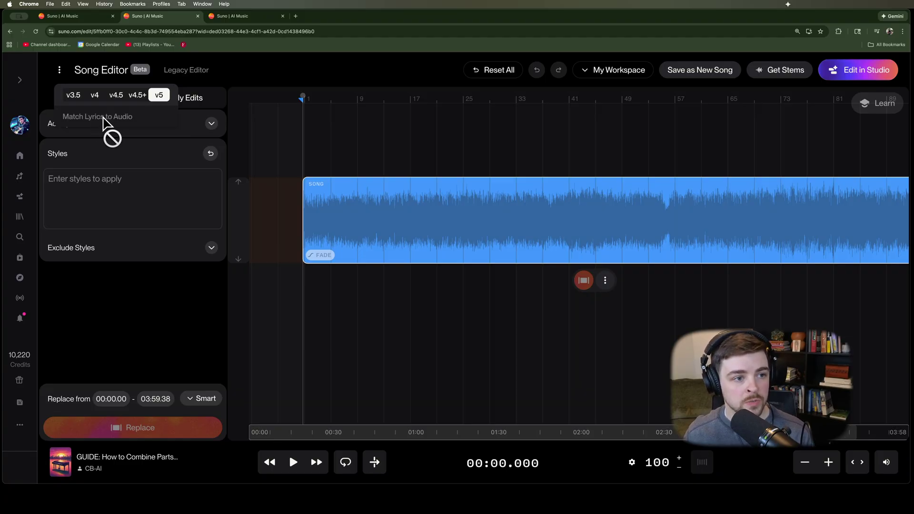
{"action": "left_click", "coordinate": [243, 82]}
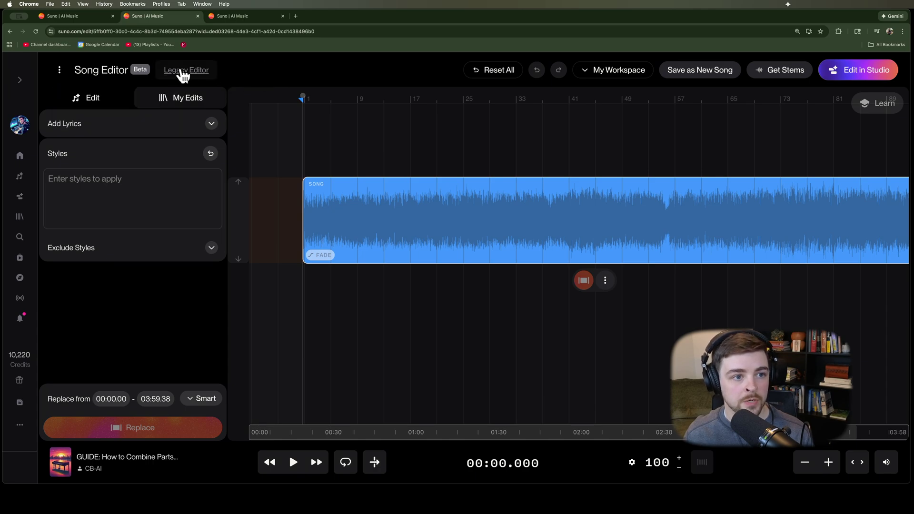
{"action": "left_click", "coordinate": [193, 71]}
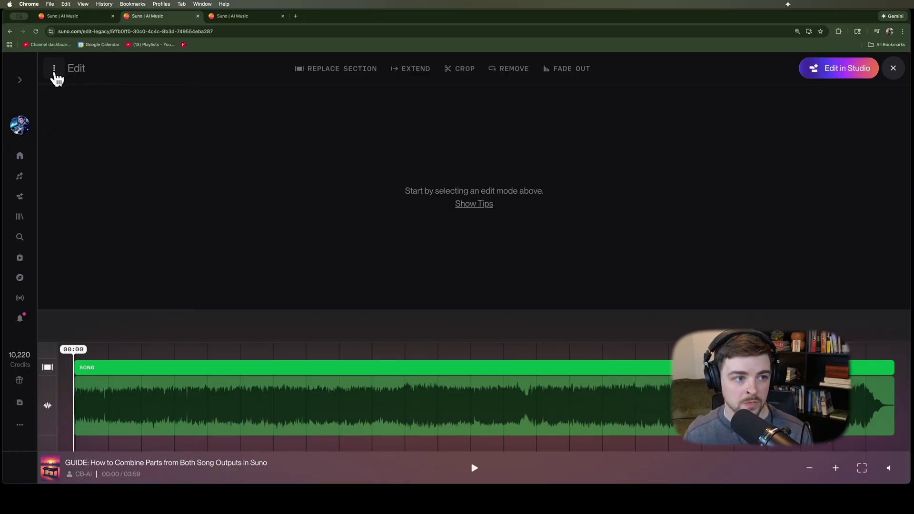
Choose Match Lyrics to Audio from the Legacy Editor's options menu
{"action": "left_click", "coordinate": [55, 69]}
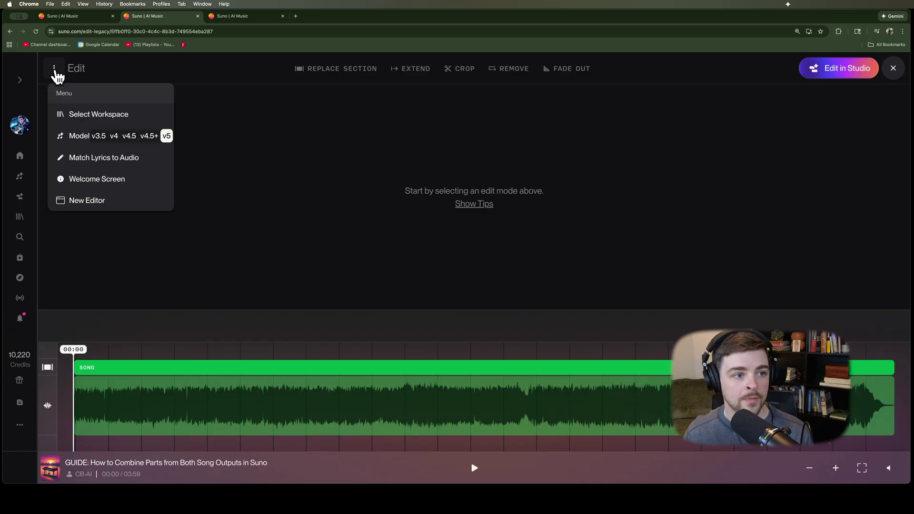
{"action": "left_click", "coordinate": [114, 158]}
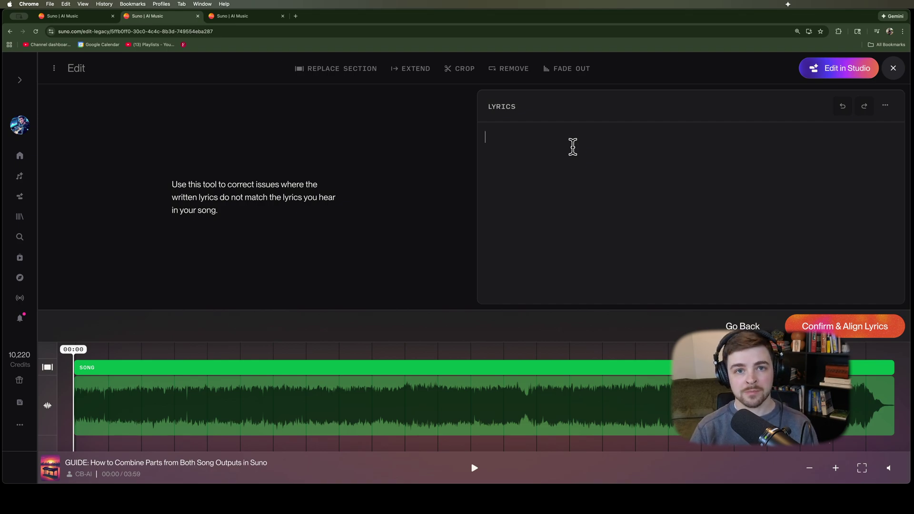
Paste the full section-labelled lyrics, align them to the audio, then return to Replace Section
{"action": "right_click", "coordinate": [514, 149]}
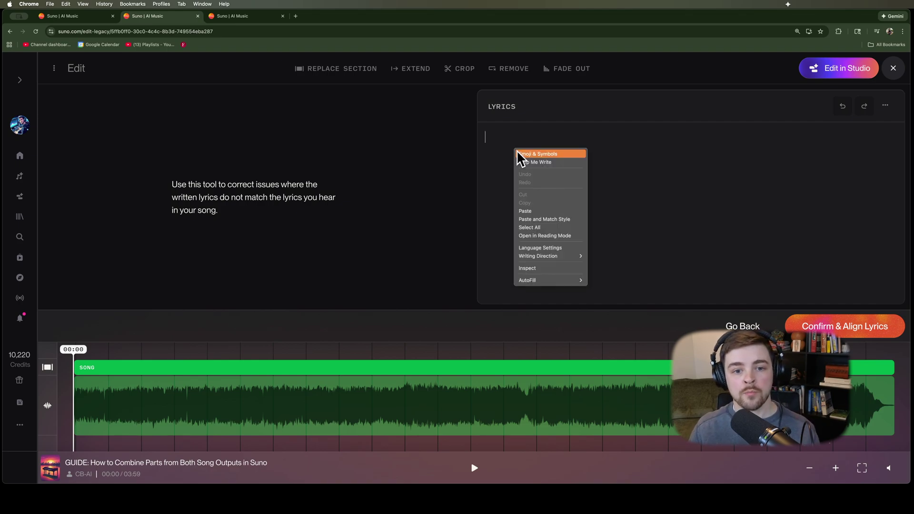
{"action": "left_click", "coordinate": [540, 213]}
{"action": "scroll", "coordinate": [541, 216], "scroll_direction": "up", "scroll_amount": 15}
{"action": "scroll", "coordinate": [542, 165], "scroll_direction": "down", "scroll_amount": 15}
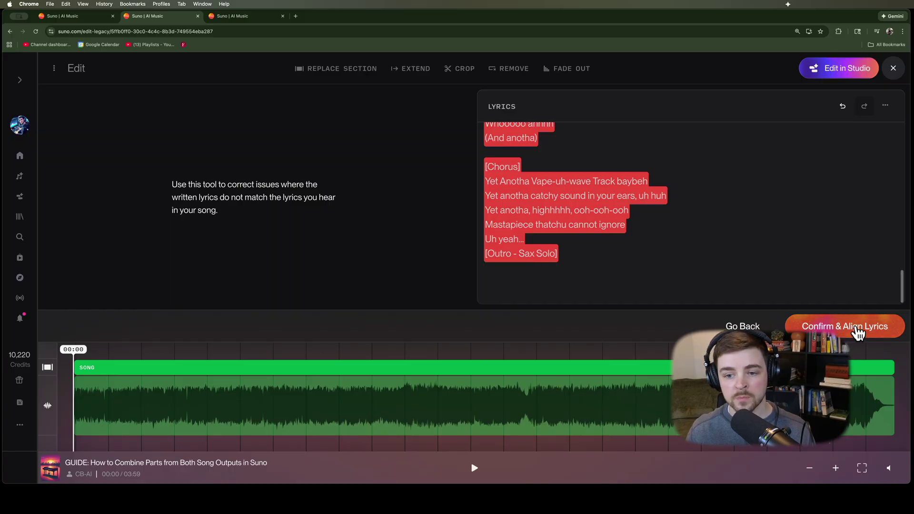
{"action": "left_click", "coordinate": [854, 334]}
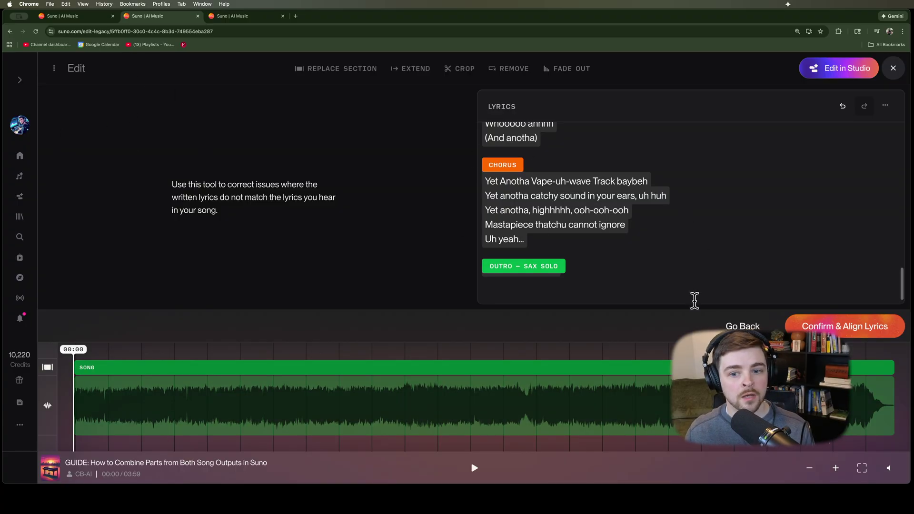
{"action": "left_click", "coordinate": [730, 325]}
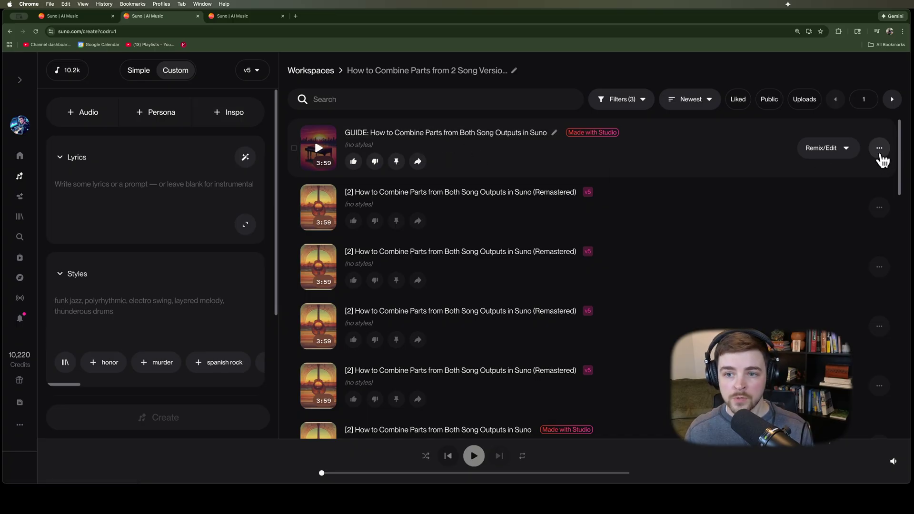
Remaster the GUIDE song at Subtle variation strength, producing two remastered versions
{"action": "left_click", "coordinate": [880, 149]}
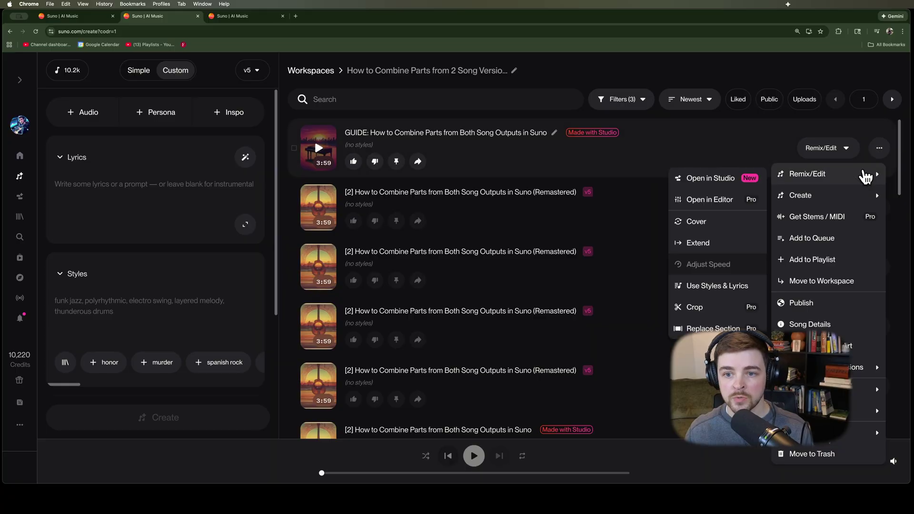
{"action": "mouse_move", "coordinate": [818, 193]}
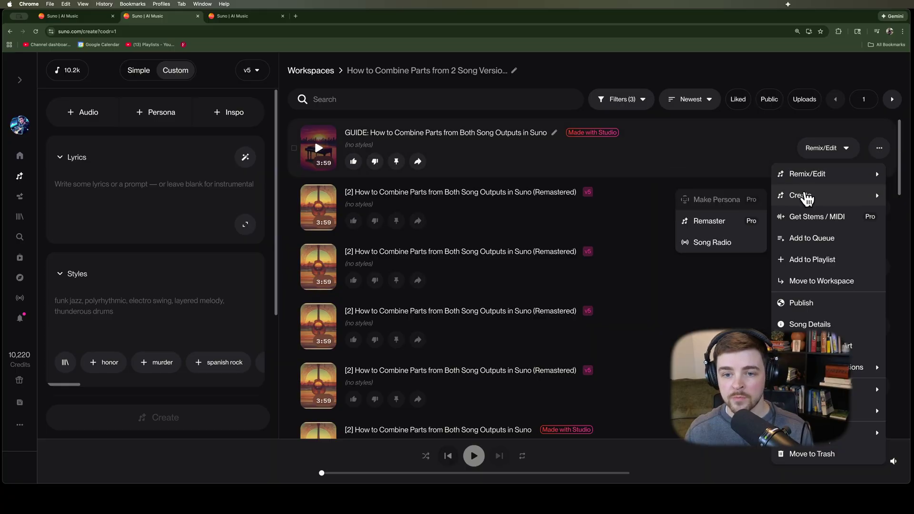
{"action": "left_click", "coordinate": [701, 226]}
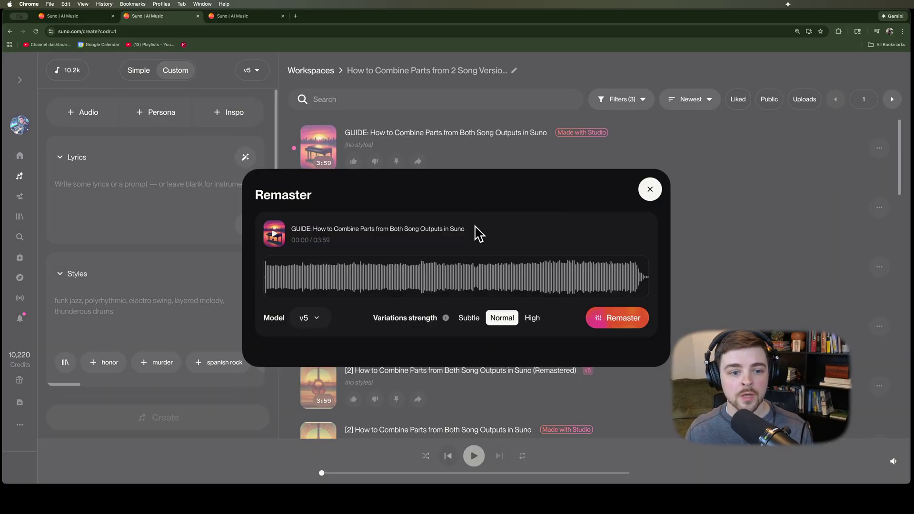
{"action": "left_click", "coordinate": [471, 324]}
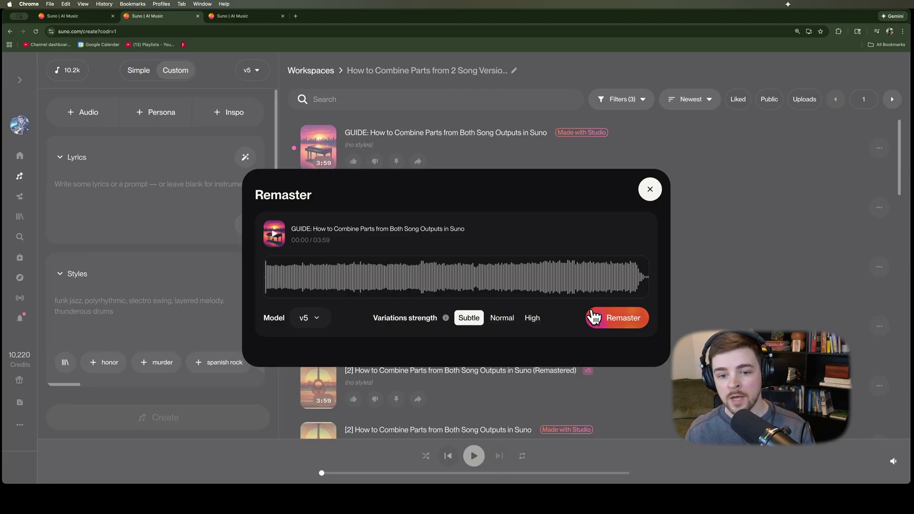
{"action": "left_click", "coordinate": [619, 319]}
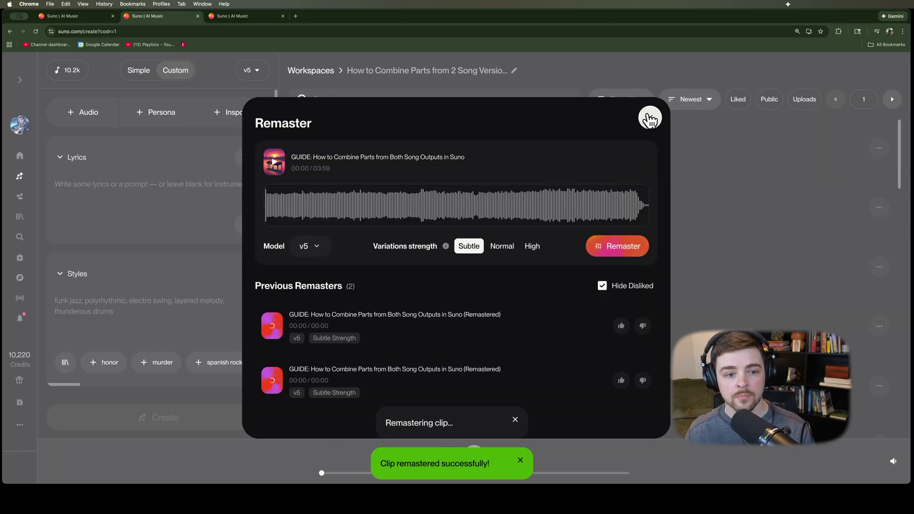
{"action": "left_click", "coordinate": [650, 119]}
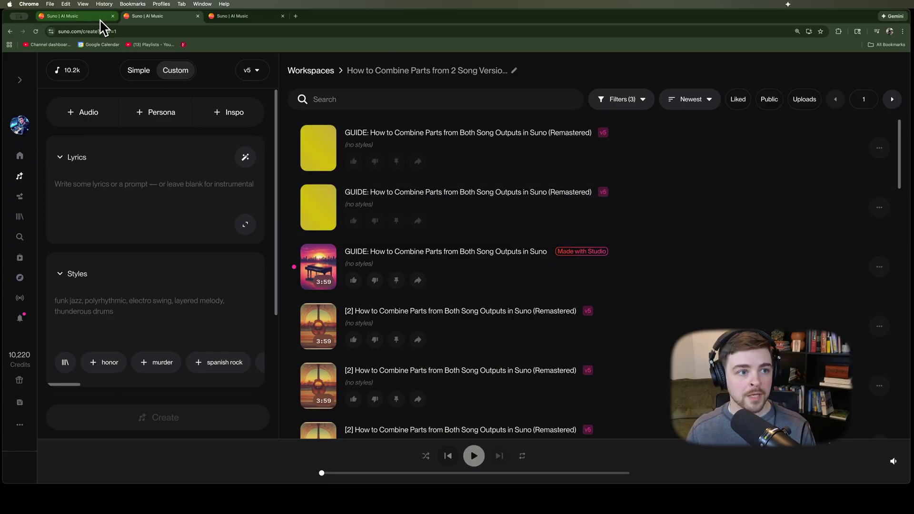
In the Studio project, drag three remastered songs onto the timeline as tracks 4–6
{"action": "left_click", "coordinate": [85, 18]}
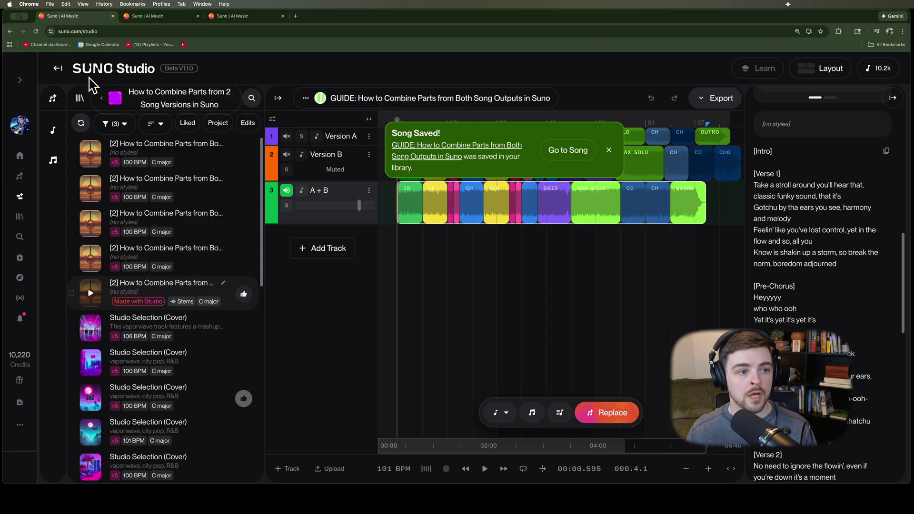
{"action": "scroll", "coordinate": [143, 167], "scroll_direction": "down", "scroll_amount": 1}
{"action": "scroll", "coordinate": [153, 162], "scroll_direction": "up", "scroll_amount": 1}
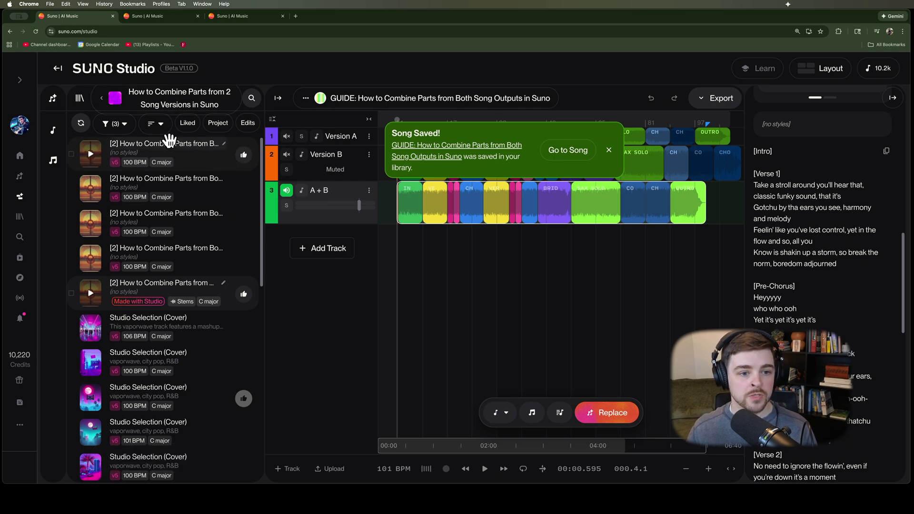
{"action": "left_click_drag", "start_coordinate": [157, 142], "coordinate": [406, 251]}
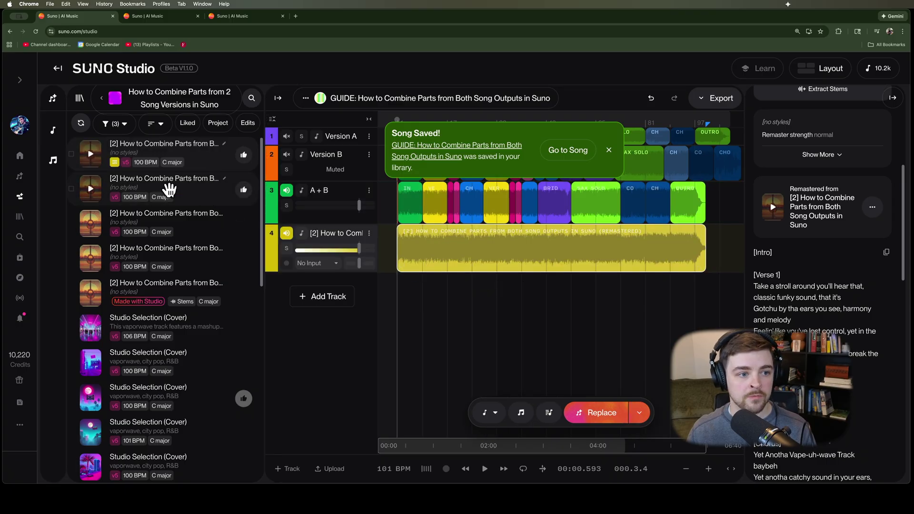
{"action": "left_click_drag", "start_coordinate": [164, 190], "coordinate": [404, 301]}
{"action": "left_click_drag", "start_coordinate": [198, 230], "coordinate": [407, 351]}
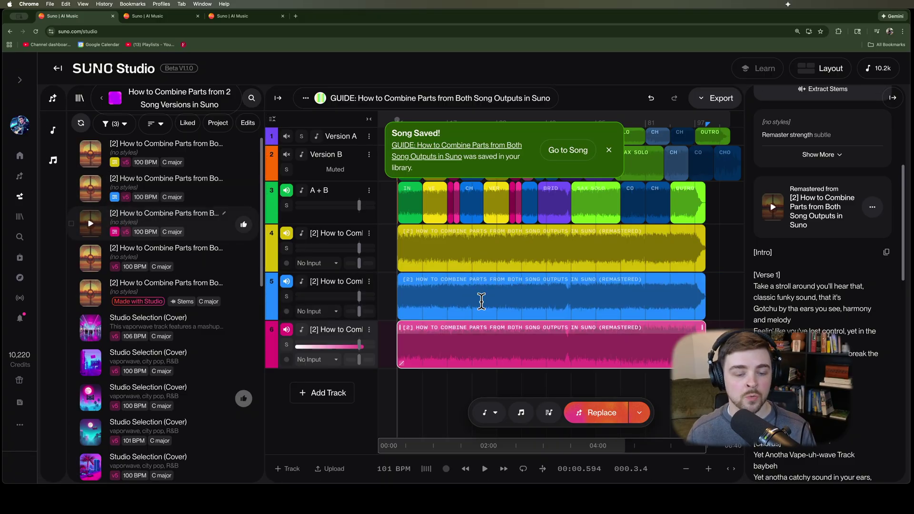
Solo the A+B track on track 3 and set playback near 1:25
{"action": "left_click", "coordinate": [488, 250]}
{"action": "key", "text": "s"}
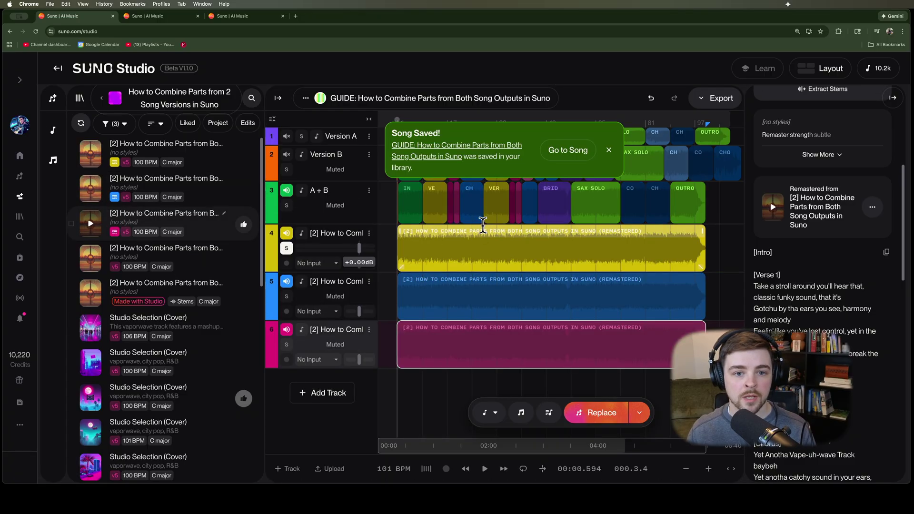
{"action": "left_click", "coordinate": [286, 206]}
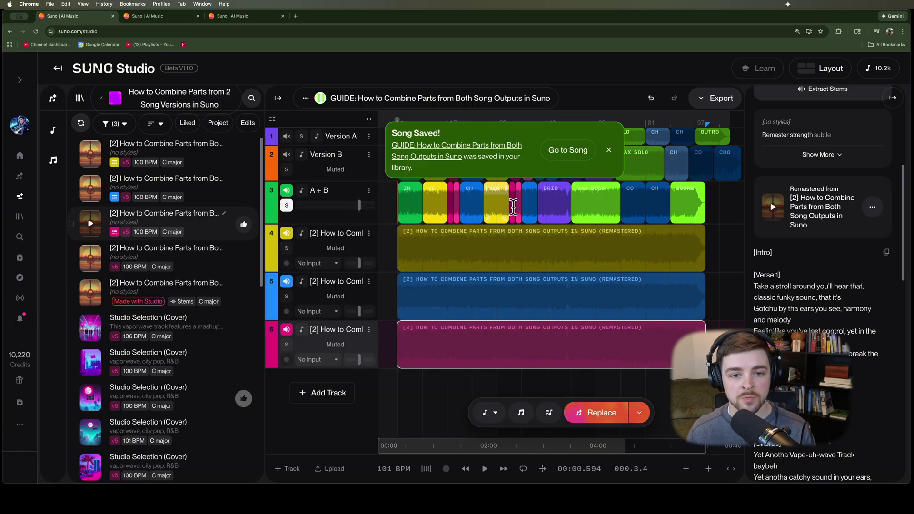
{"action": "left_click", "coordinate": [505, 205]}
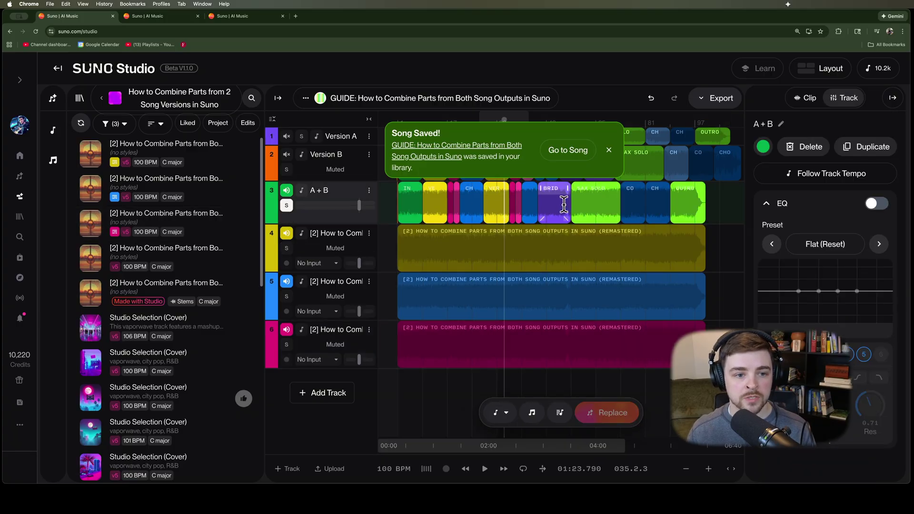
{"action": "left_click", "coordinate": [504, 208]}
{"action": "left_click", "coordinate": [506, 205]}
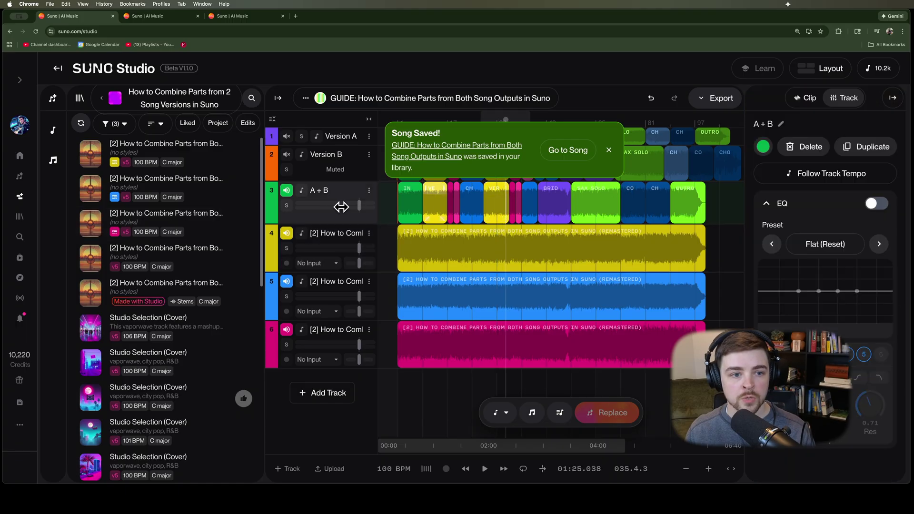
{"action": "left_click", "coordinate": [287, 205]}
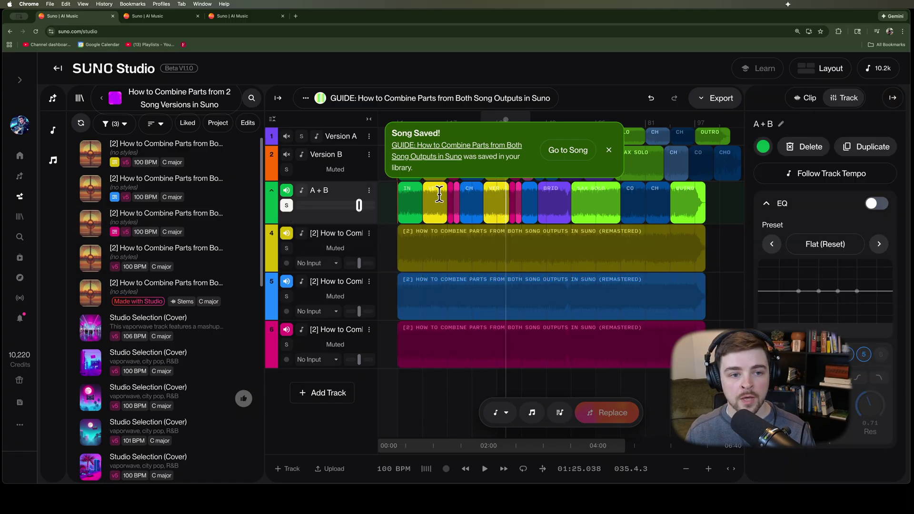
Dismiss the song-saved notification and zoom the timeline in
{"action": "left_click", "coordinate": [609, 150]}
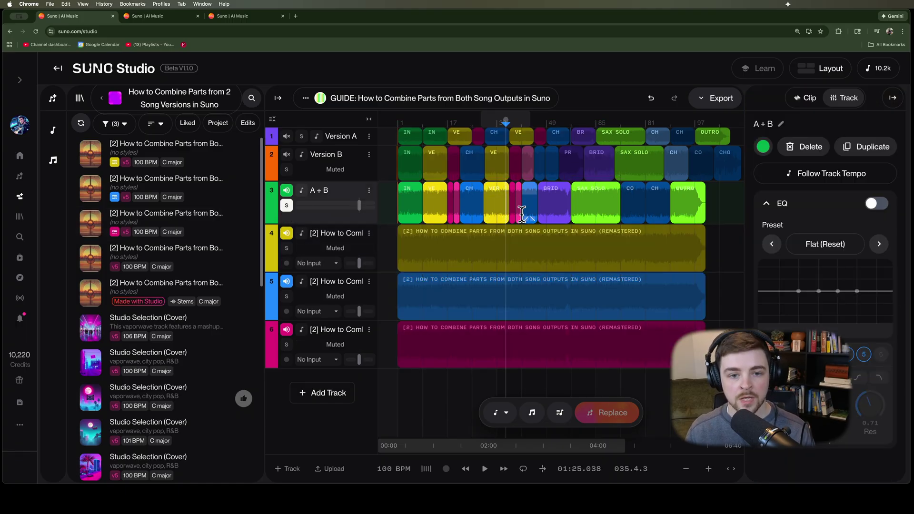
{"action": "scroll", "coordinate": [513, 209], "scroll_direction": "up", "scroll_amount": 3}
{"action": "scroll", "coordinate": [512, 209], "scroll_direction": "up", "scroll_amount": 5}
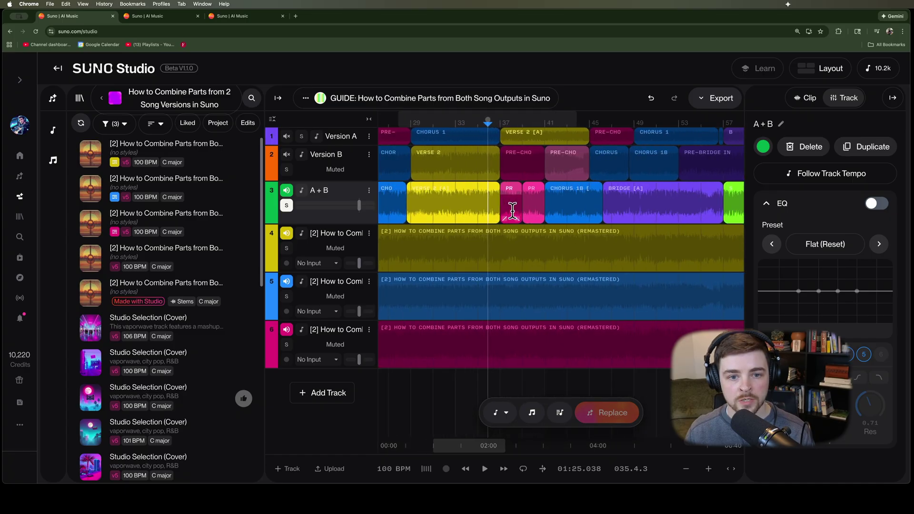
Play the A+B track from bar 37 and stop
{"action": "left_click", "coordinate": [497, 210]}
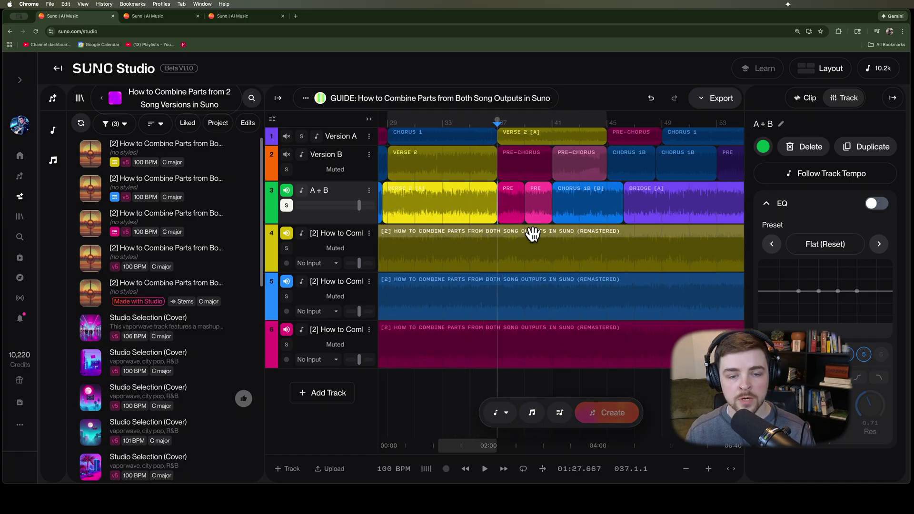
{"action": "key", "text": "space"}
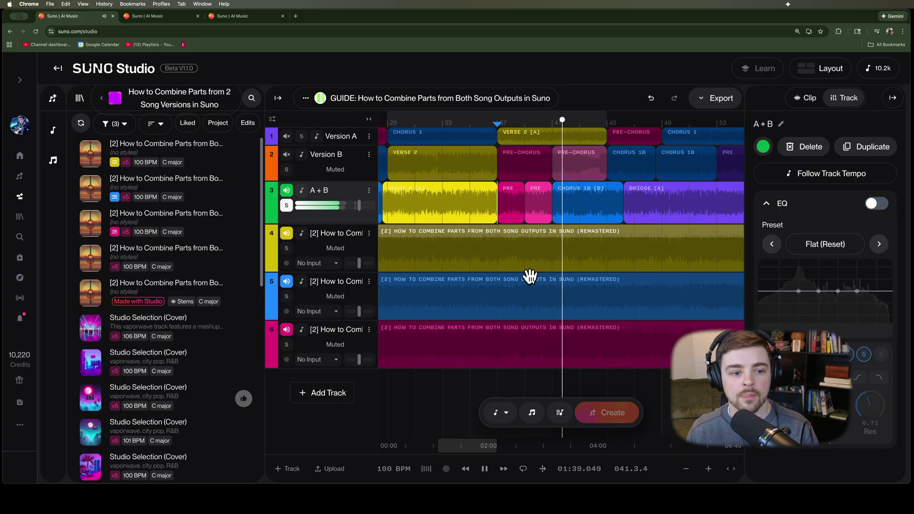
{"action": "key", "text": "space"}
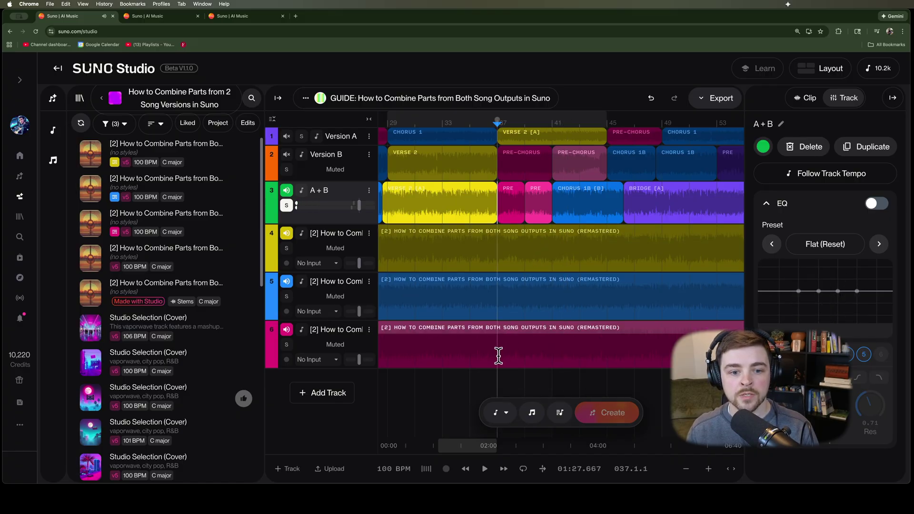
Solo the pink remaster on track 6 and play it from bar 37
{"action": "left_click", "coordinate": [498, 354]}
{"action": "left_click", "coordinate": [286, 344]}
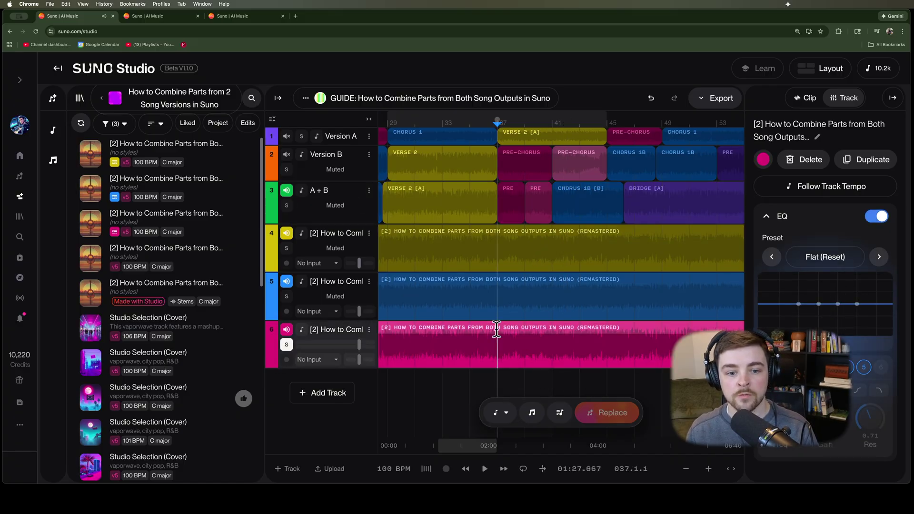
{"action": "key", "text": "space"}
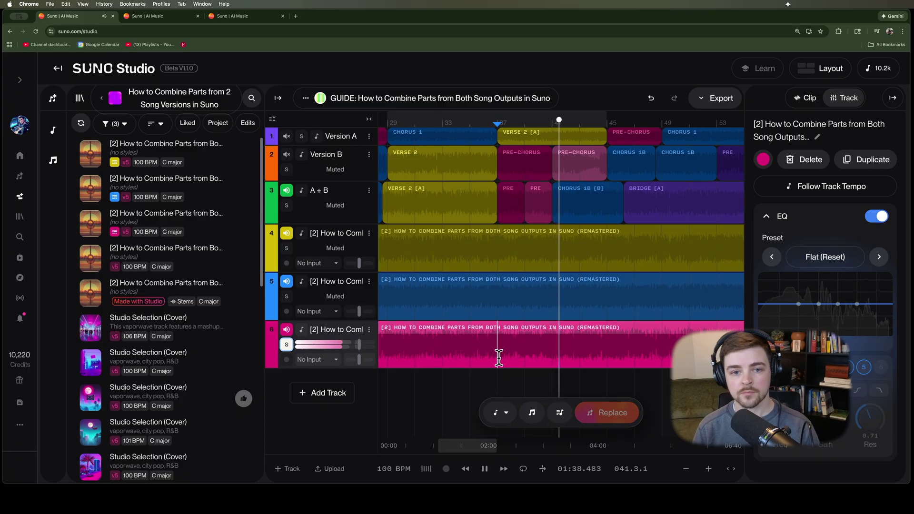
{"action": "key", "text": "space"}
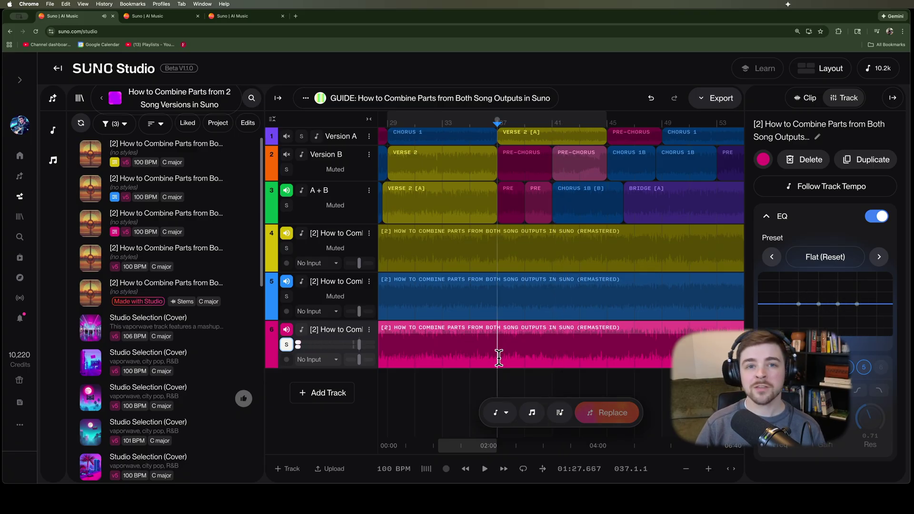